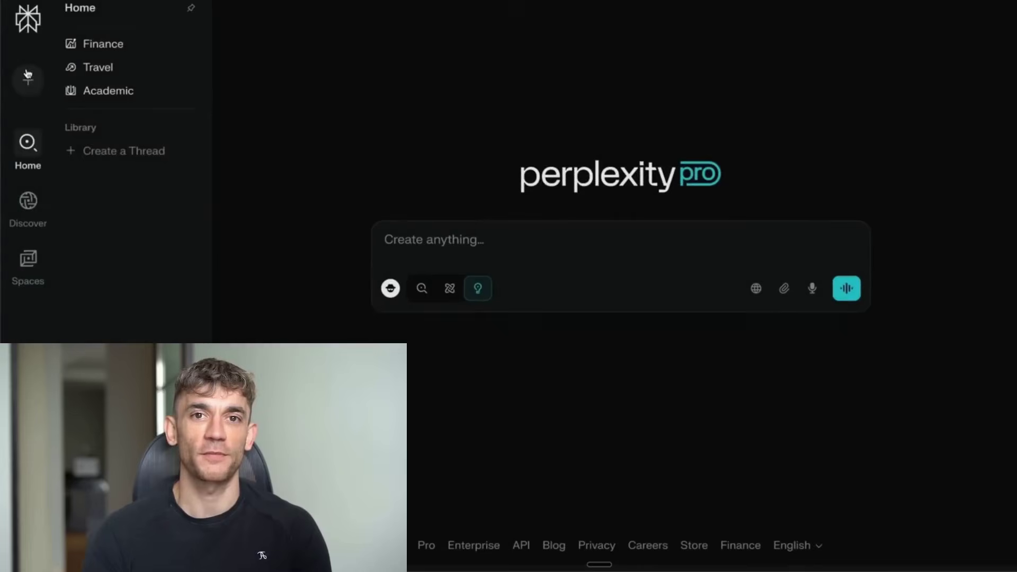
- Start a new Perplexity thread and look over the search modes on the home page
left_click(28, 76)
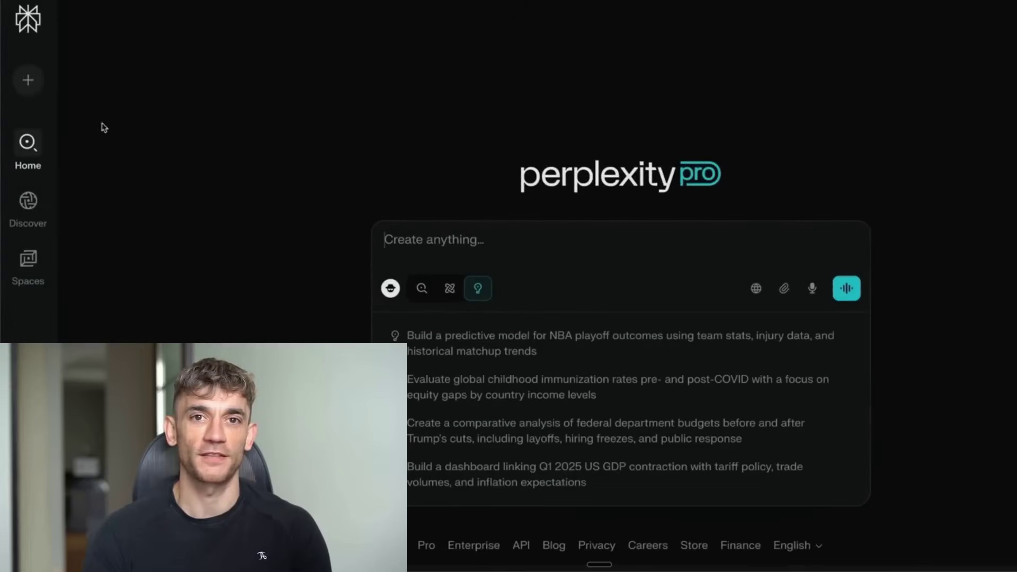
mouse_move(422, 288)
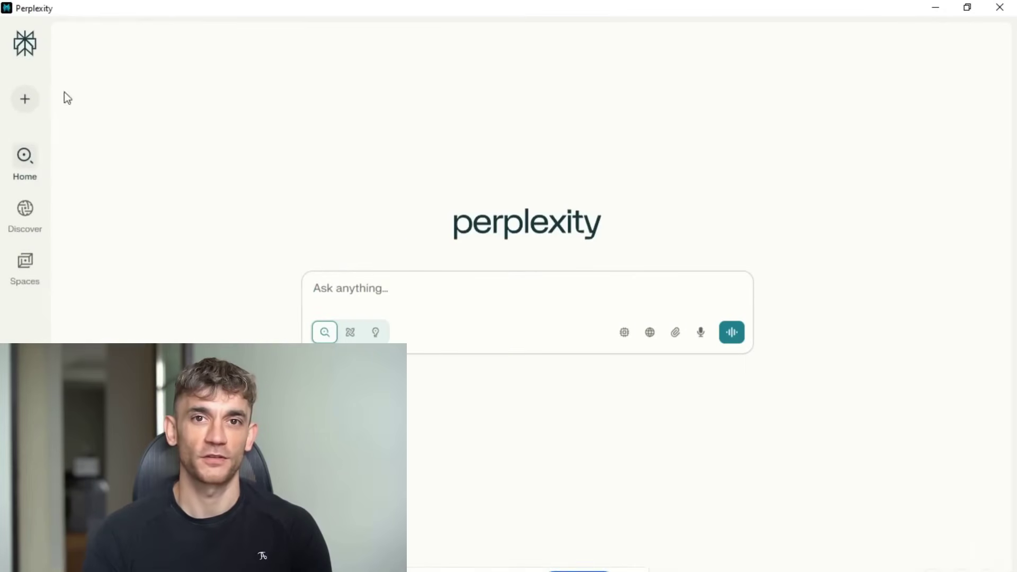
mouse_move(27, 155)
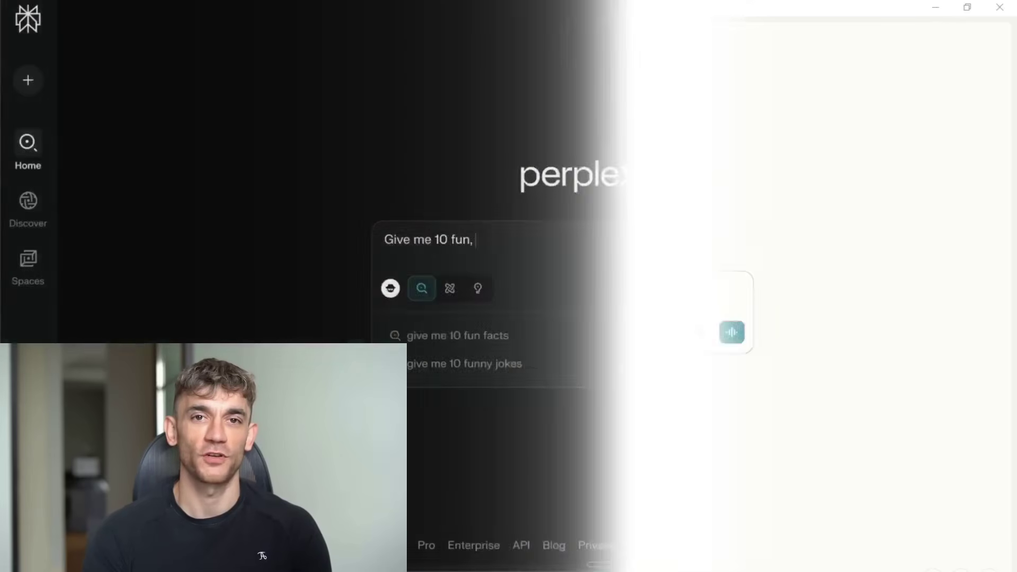
- Continue the prompt "Give me 10 fun," with "creative, dopamine" wording and submit it
type("creat")
key("BackSpace")
type("ive, dopamine u")
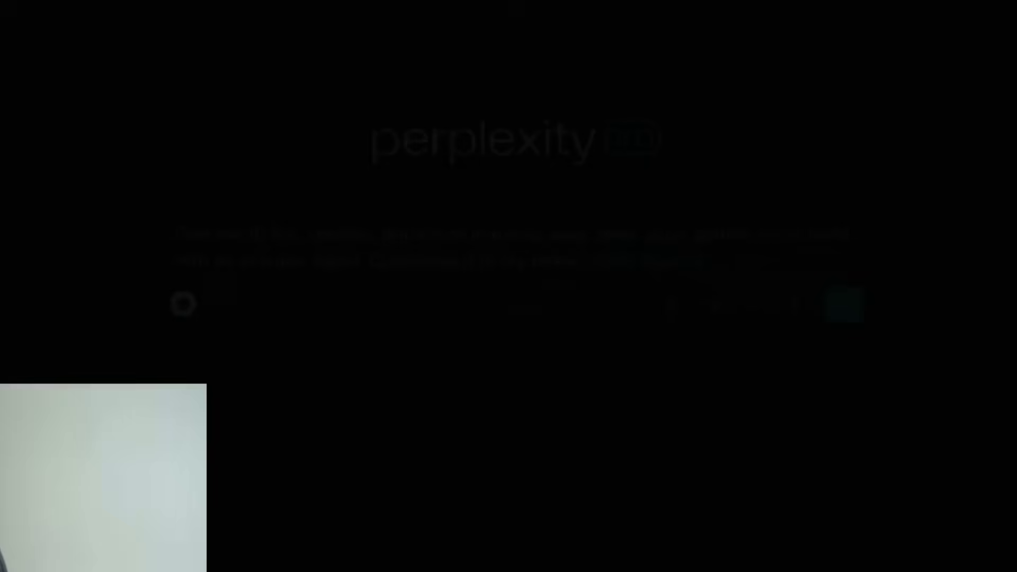
left_click(846, 307)
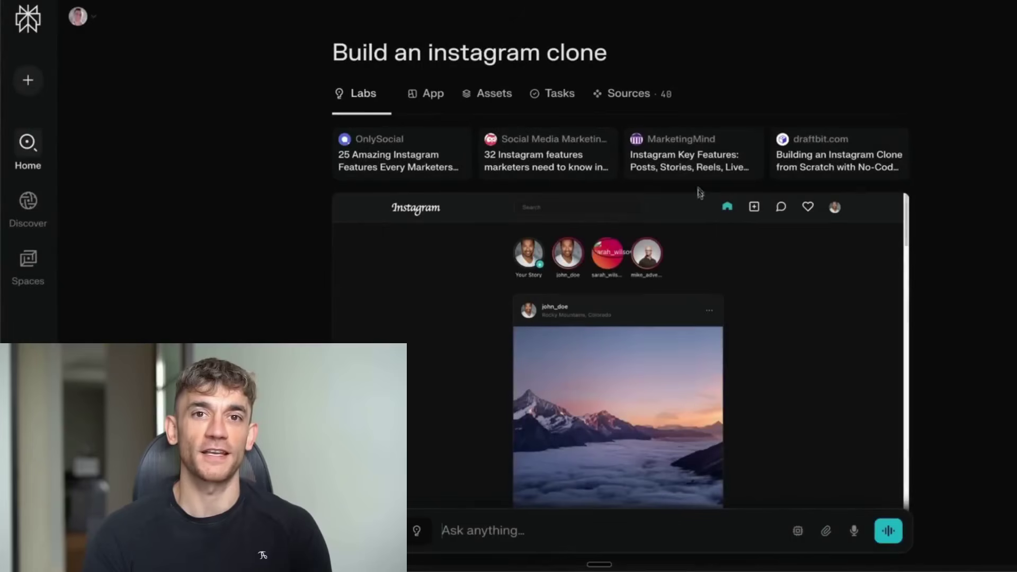
- Examine the generated Instagram clone preview and the report's sections on posts, stories and technical architecture
scroll(681, 328, "down", 15)
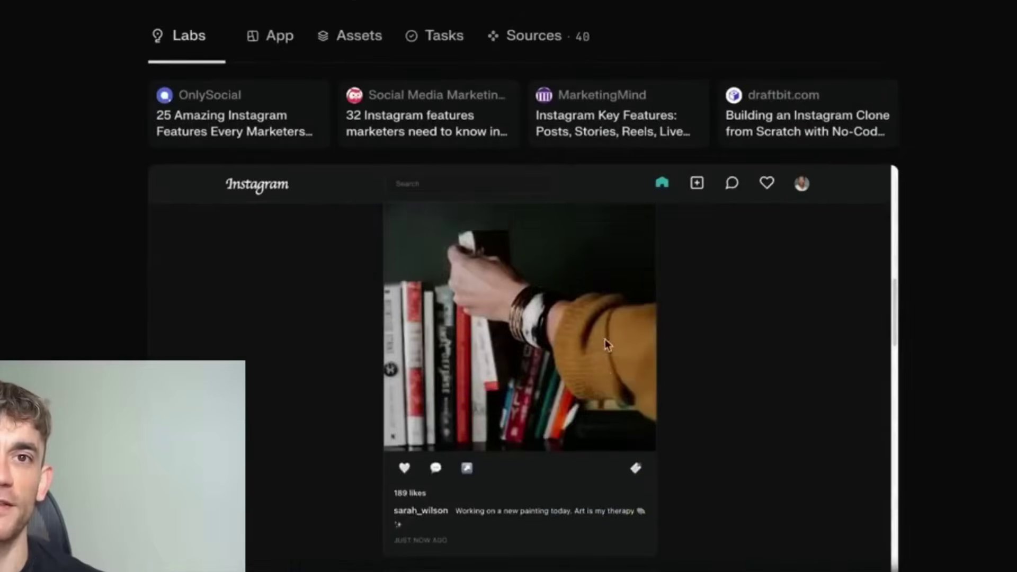
scroll(604, 269, "down", 20)
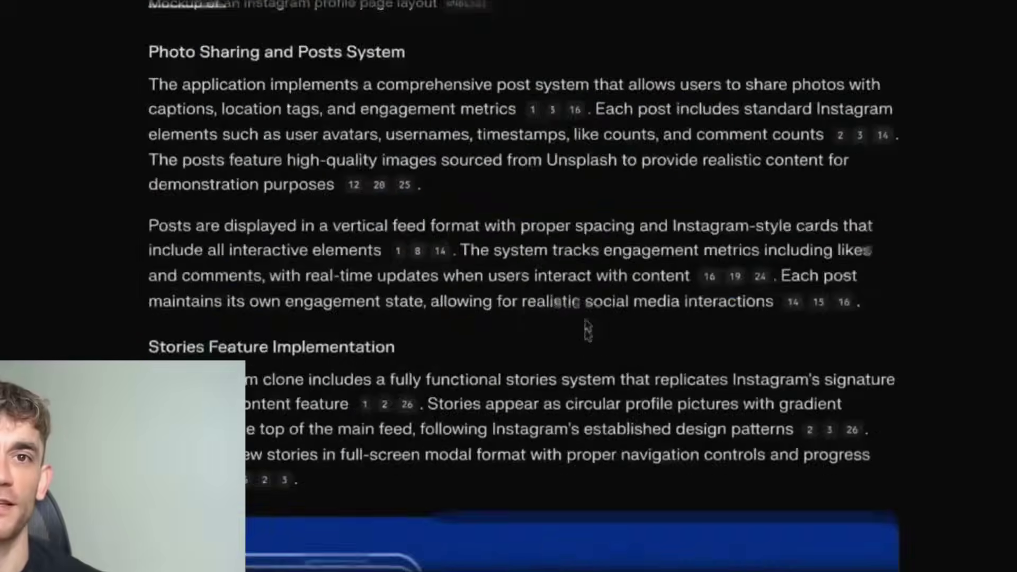
scroll(585, 303, "up", 3)
scroll(454, 344, "down", 10)
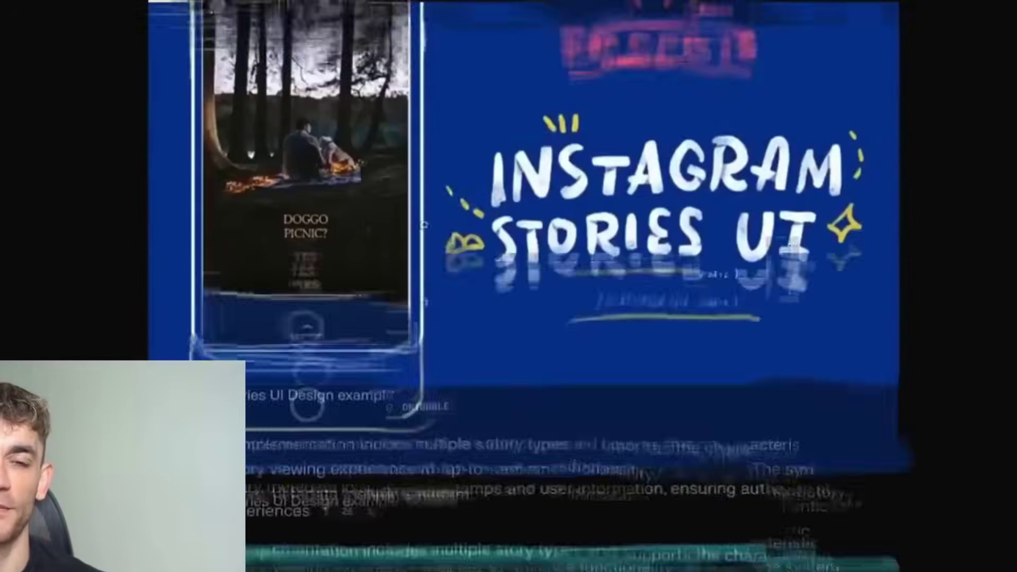
scroll(336, 302, "up", 6)
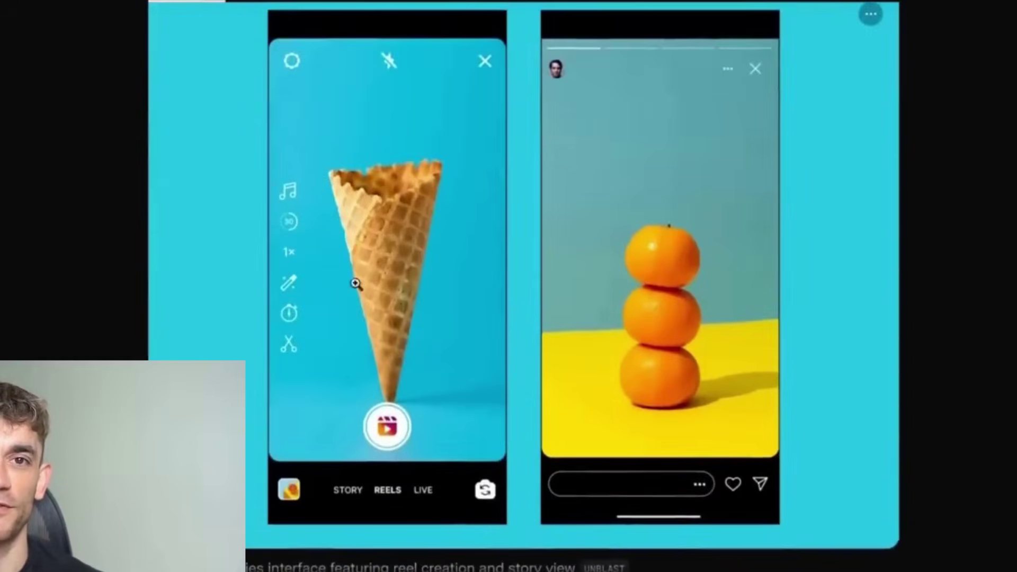
scroll(447, 203, "down", 5)
scroll(448, 202, "down", 20)
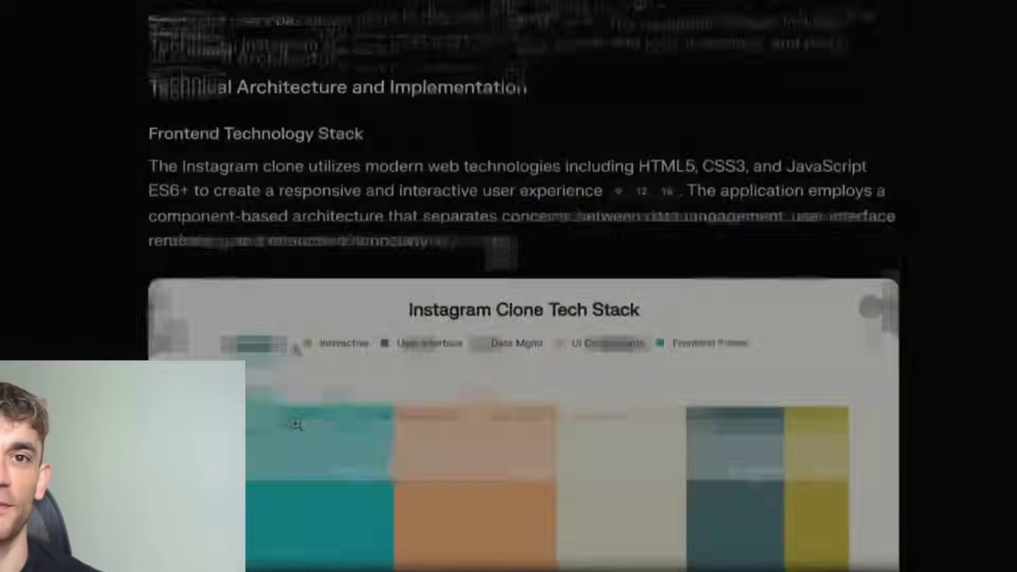
scroll(225, 6, "up", 10)
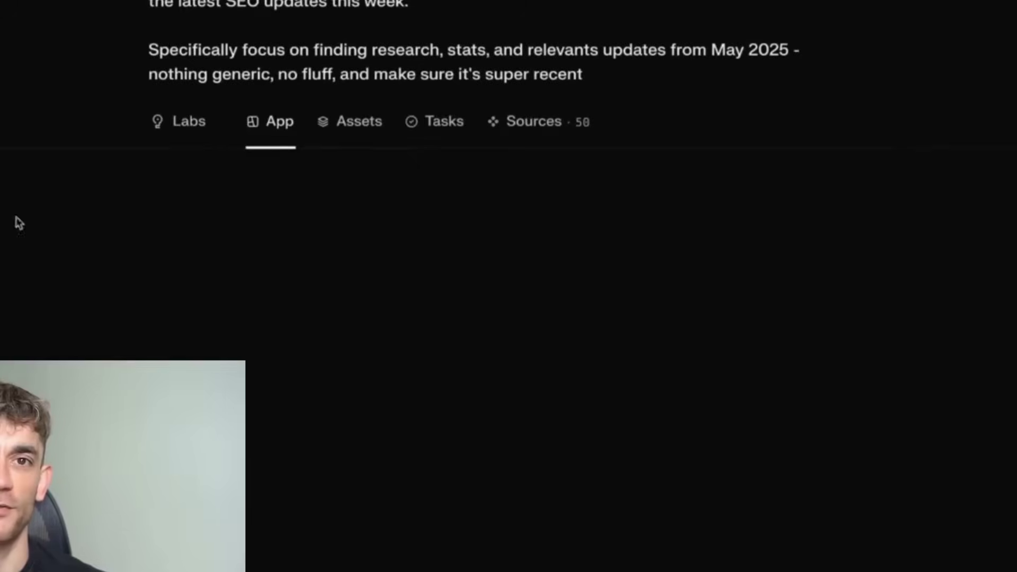
- Review the generated SEO Updates Dashboard app, including its Visual Analytics charts
scroll(227, 297, "down", 10)
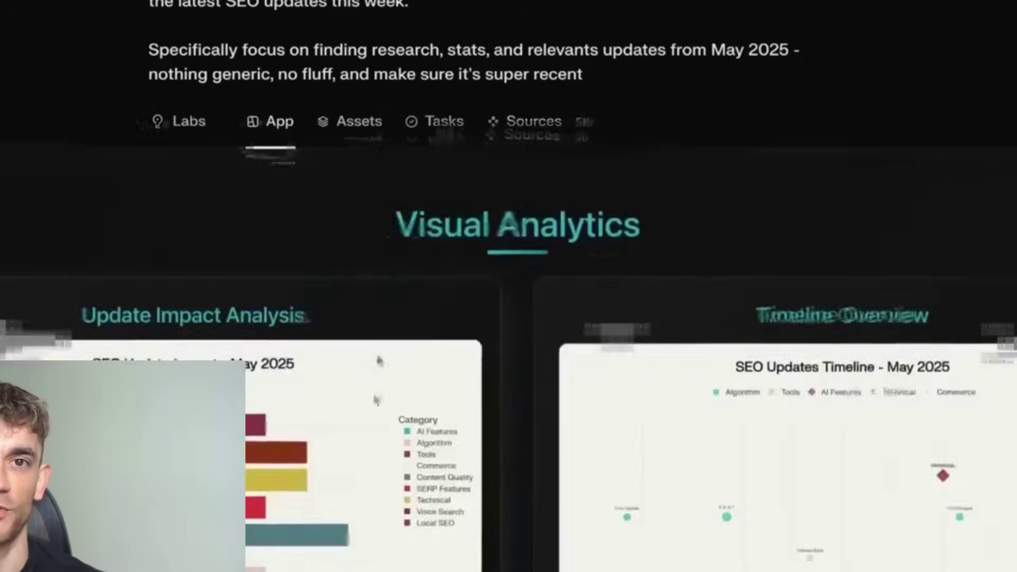
scroll(377, 381, "down", 5)
scroll(330, 252, "down", 5)
scroll(330, 252, "up", 15)
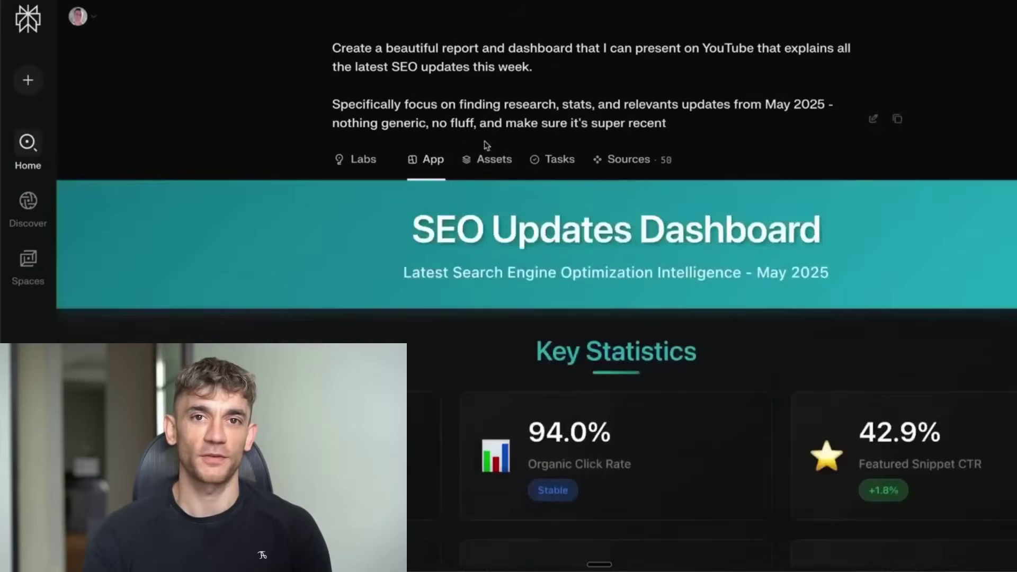
- Show the assets generated for the SEO dashboard and look through the code files and chart images
left_click(488, 157)
scroll(297, 175, "down", 3)
scroll(344, 191, "up", 2)
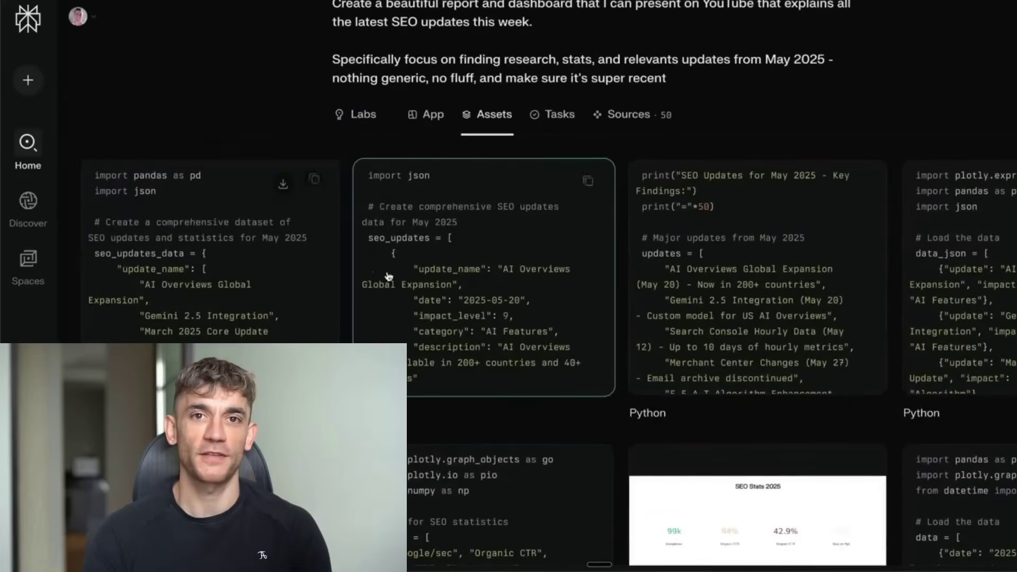
scroll(164, 309, "down", 4)
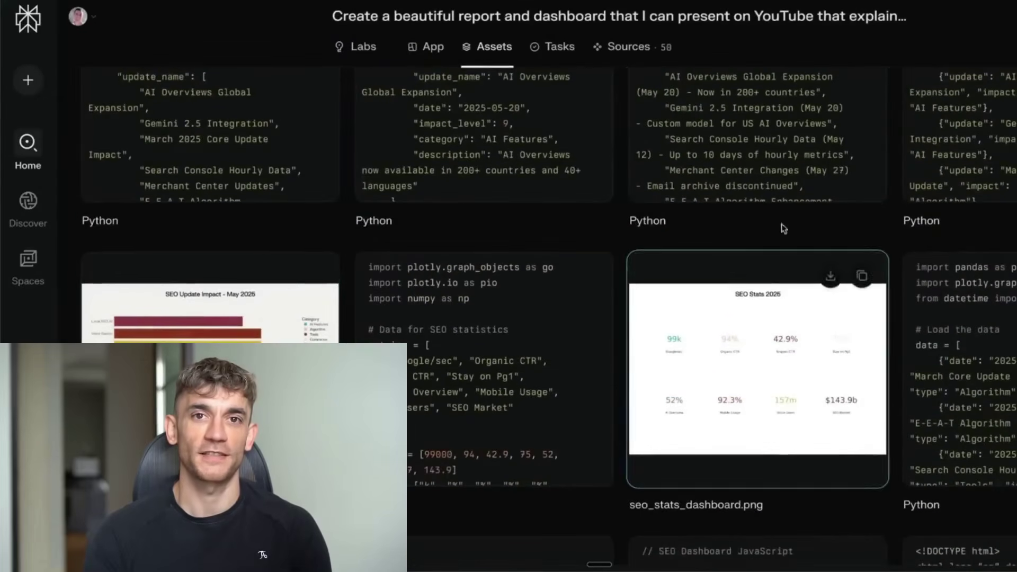
scroll(475, 235, "down", 10)
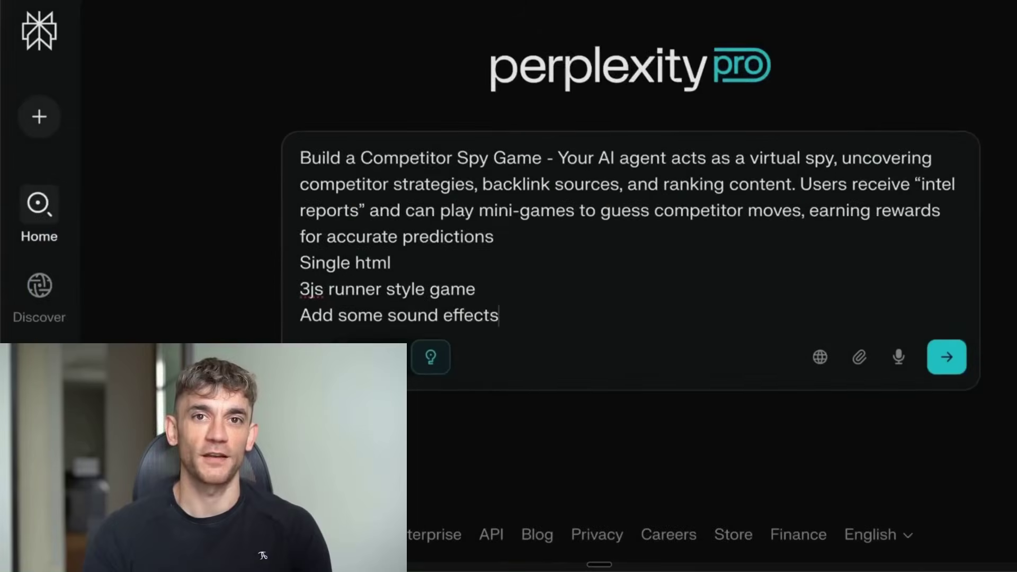
- Add a new line beginning "Make th" below "Add some sound effects" in the Competitor Spy Game prompt
key("shift+Return")
type("Make the")
key("BackSpace")
key("BackSpace")
key("BackSpace")
type("ghe")
key("BackSpace")
key("BackSpace")
key("BackSpace")
type("th")
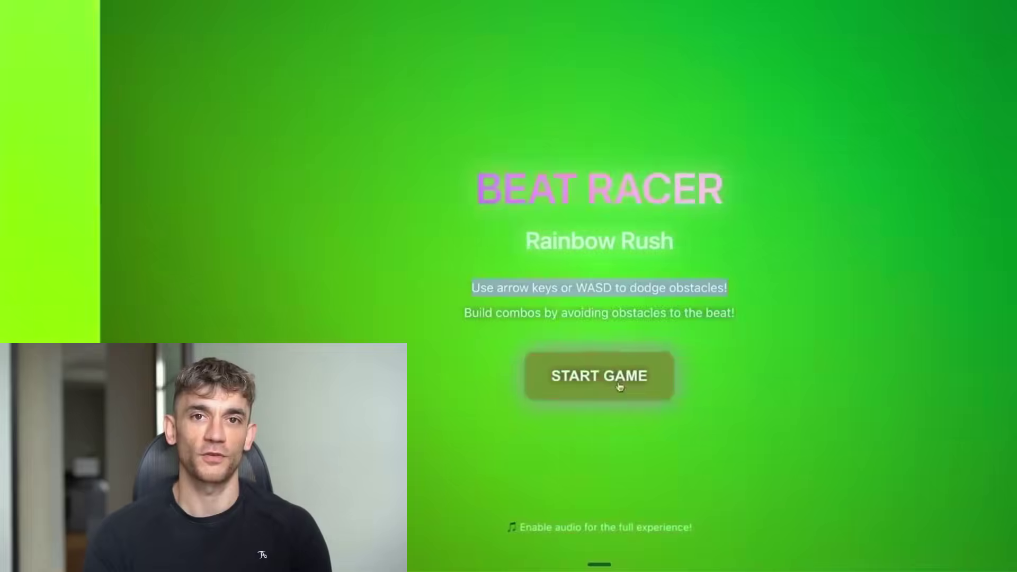
- Start the Beat Racer game and steer the ship from side to side to dodge the falling obstacles
left_click(618, 377)
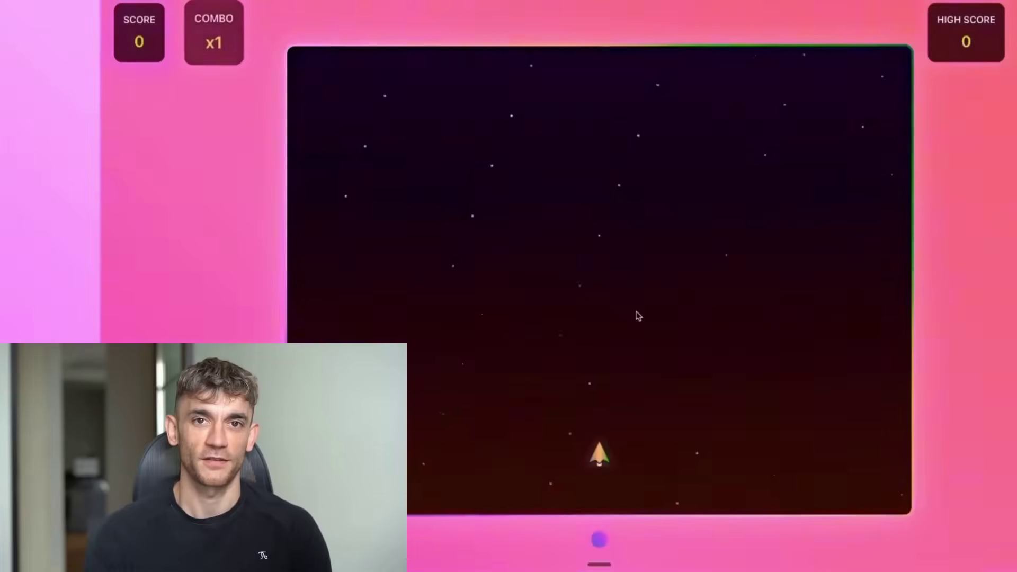
key("Right")
key("Left")
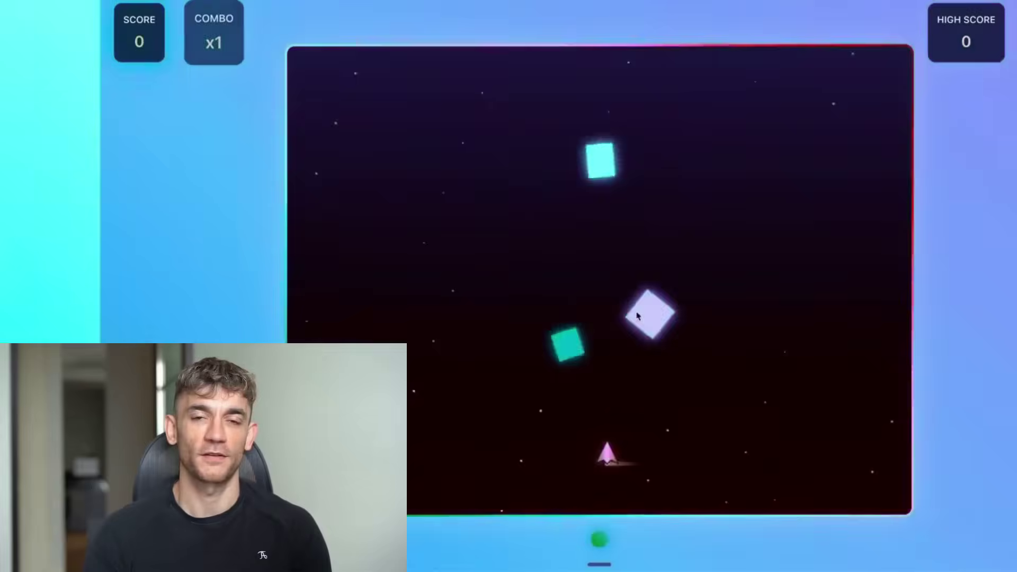
key("Right")
key("Left")
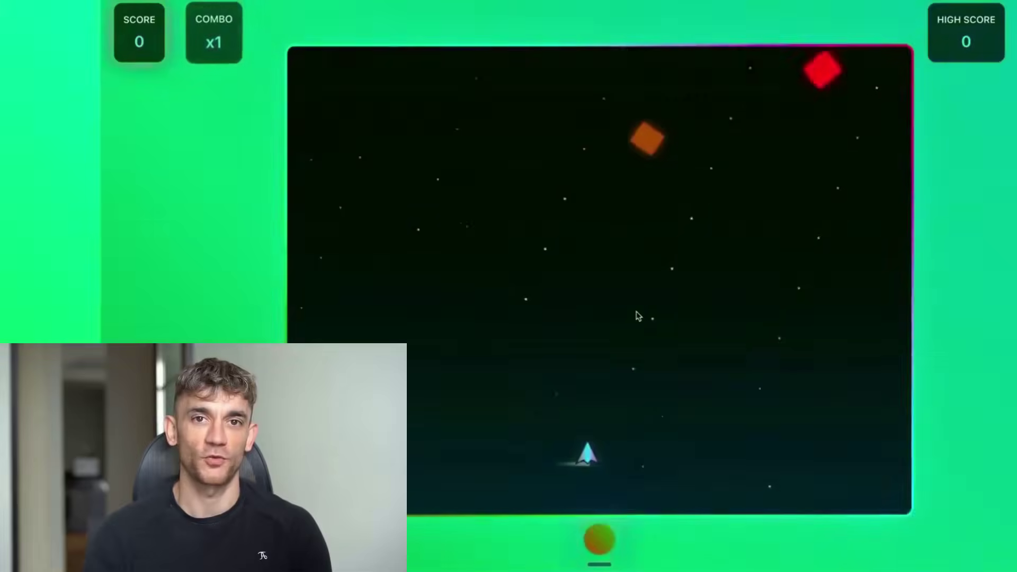
key("Right")
key("Right")
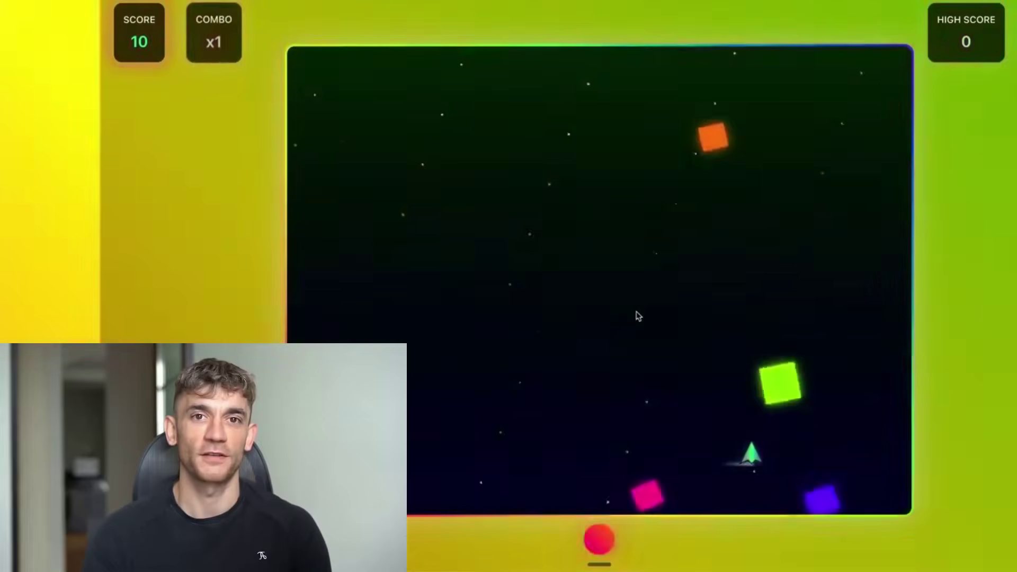
key("Left")
key("Right")
key("Left")
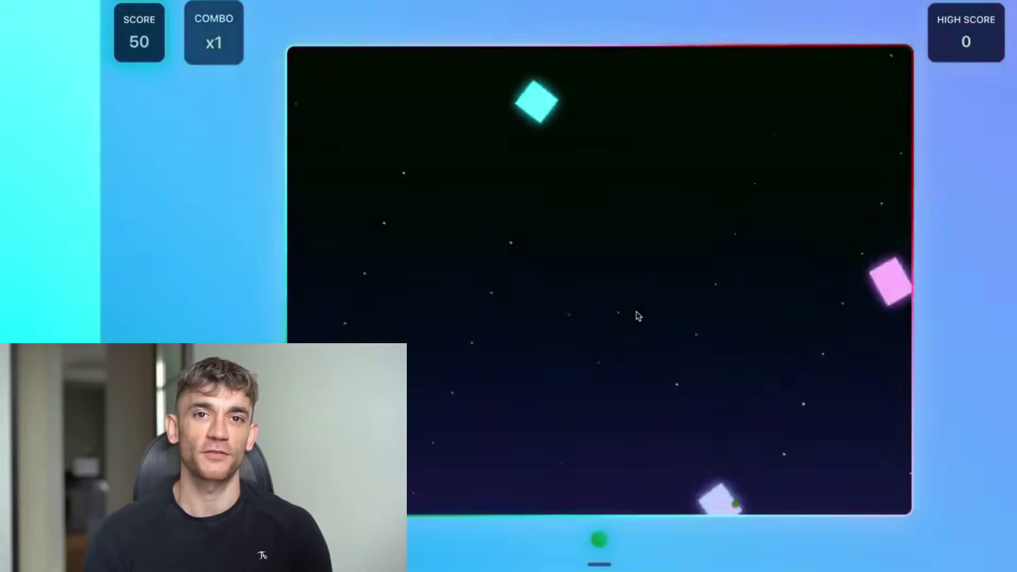
key("Right")
key("Left")
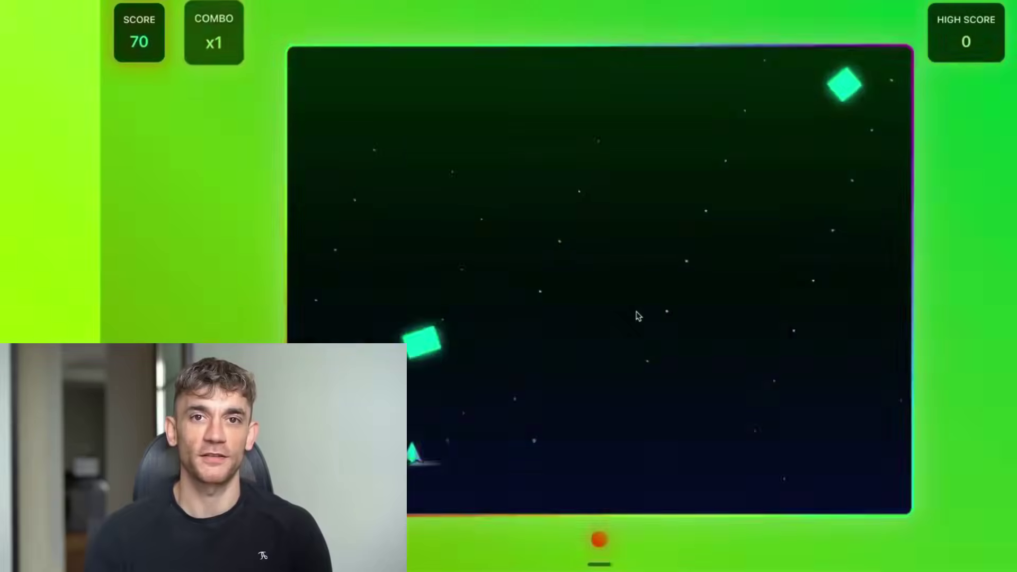
key("Right")
key("Left")
key("Right")
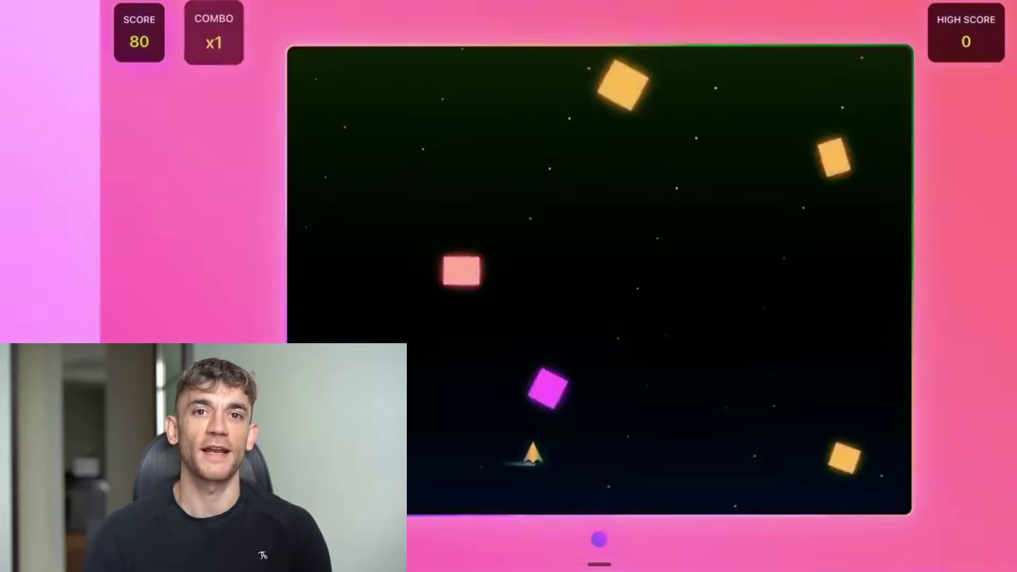
key("Left")
key("Right")
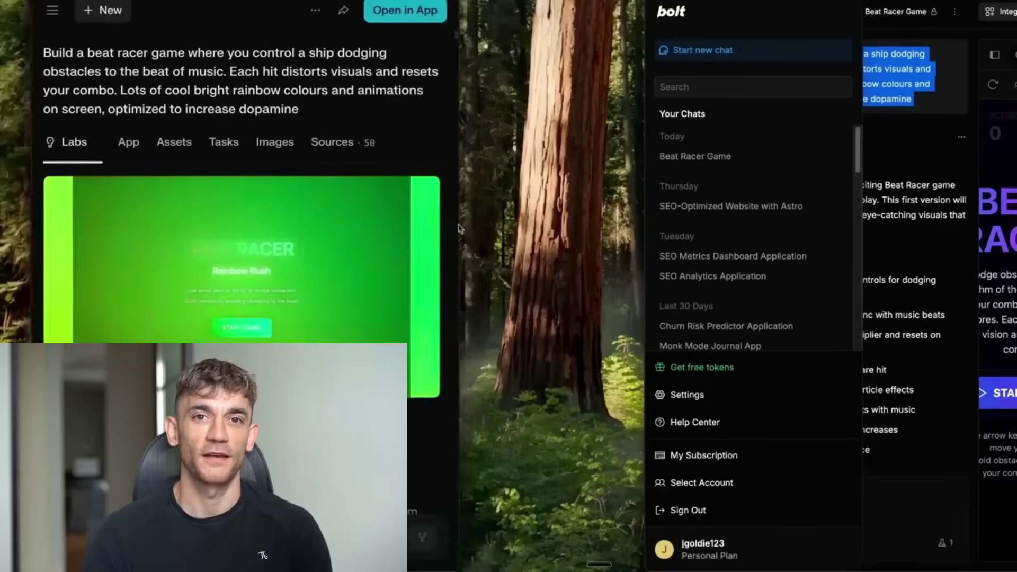
- Widen the Perplexity window beside Bolt, connect Bolt's preview tab to its project and inspect its Beat Racer start screen
left_click_drag(459, 228, 644, 220)
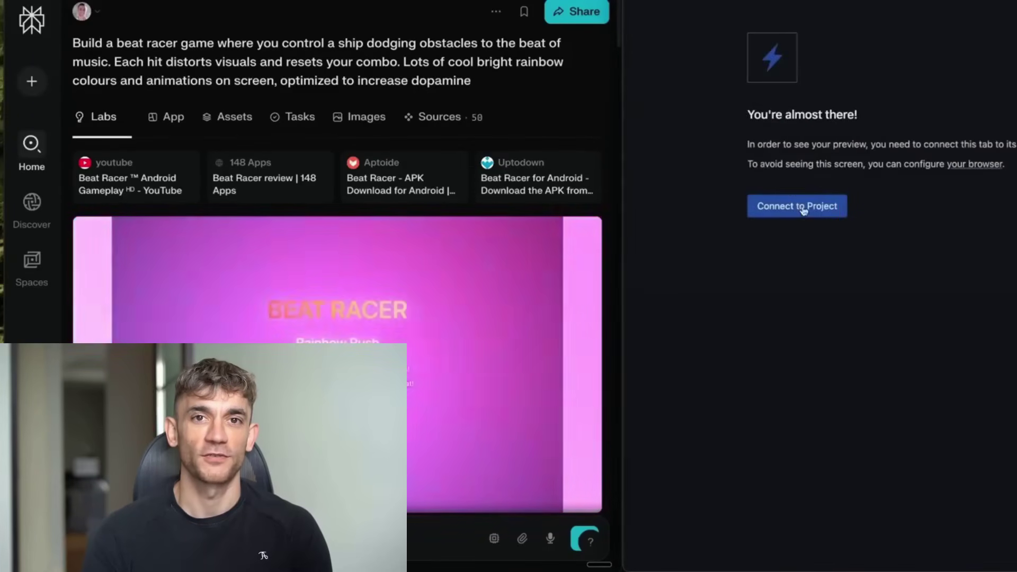
left_click(801, 208)
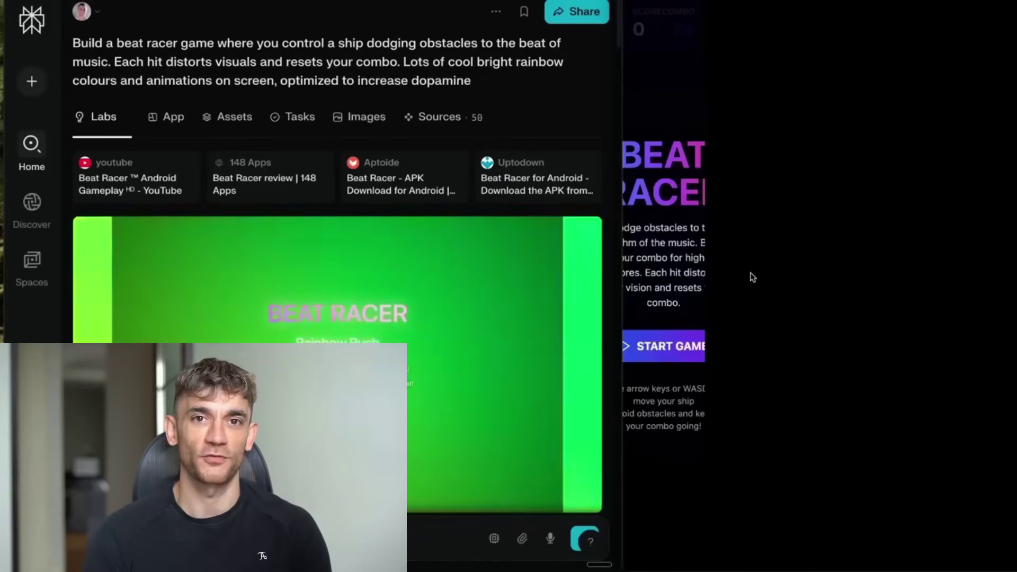
left_click_drag(642, 153, 659, 413)
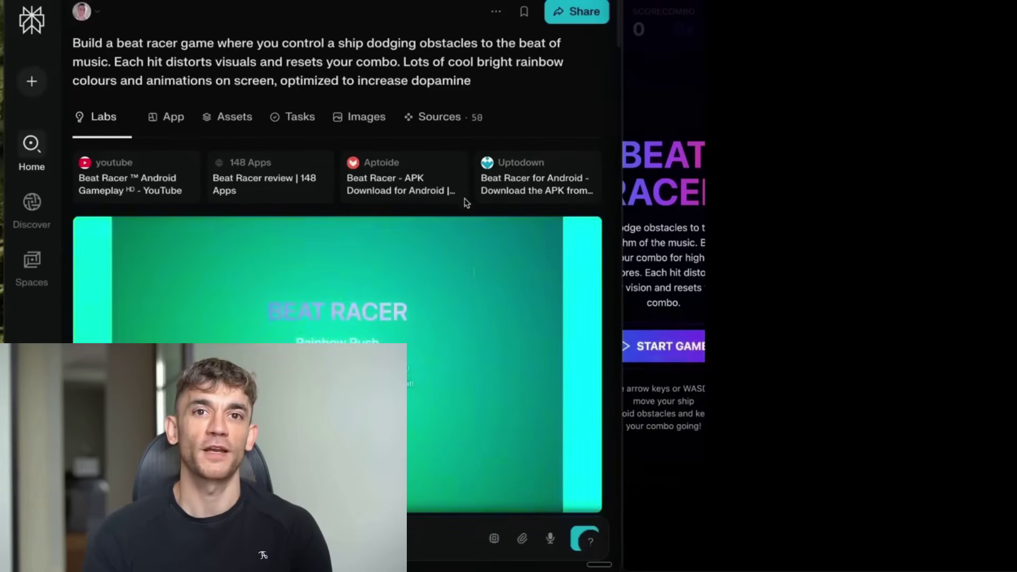
- Enlarge the Beat Racer app preview in the Perplexity result to inspect its start screen
scroll(335, 323, "down", 2)
left_click(461, 310)
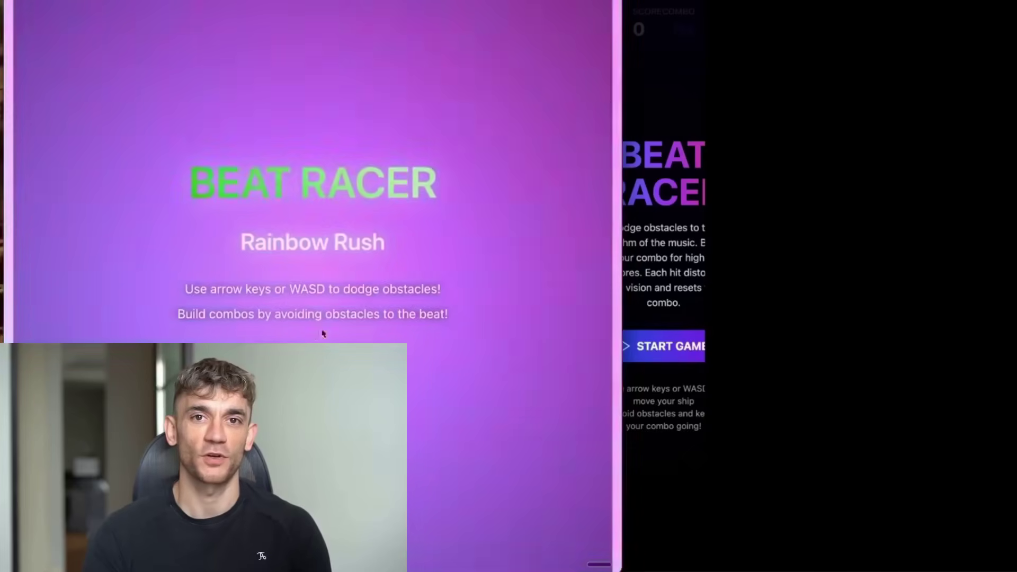
left_click_drag(150, 150, 376, 329)
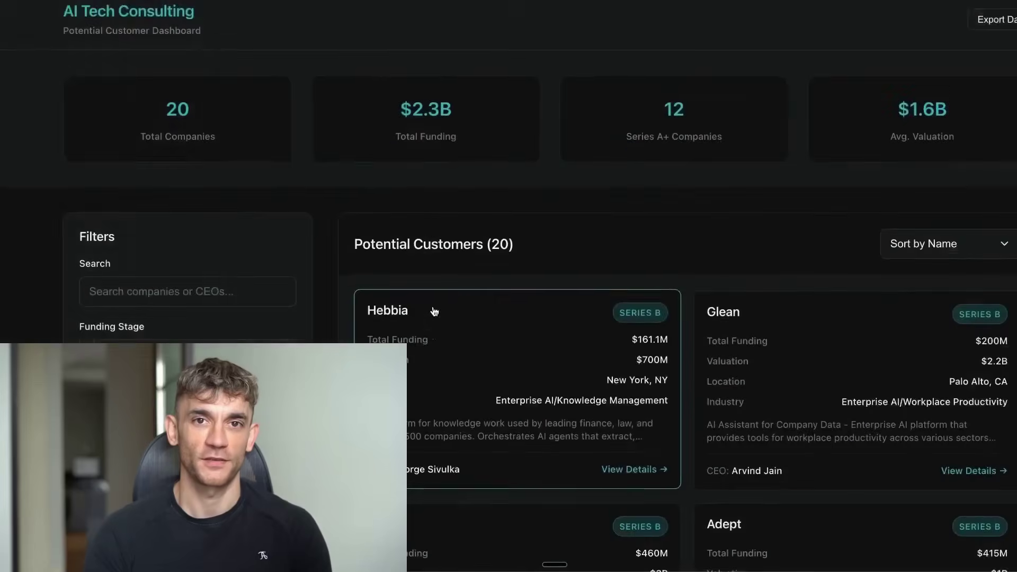
- Filter the potential customers by funding stage Series A and location California
scroll(346, 245, "down", 2)
left_click(221, 260)
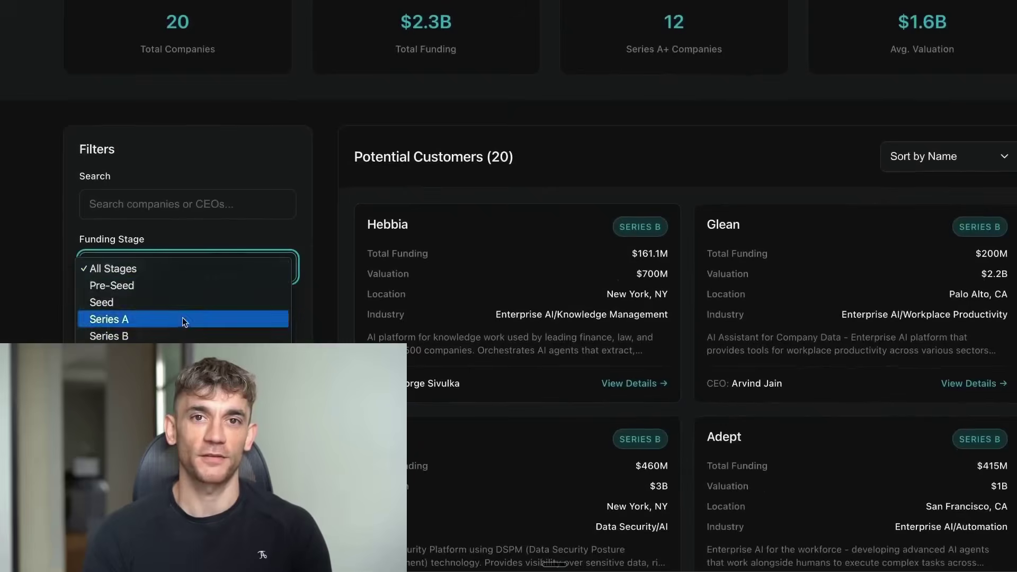
left_click(182, 317)
left_click(163, 324)
left_click(190, 348)
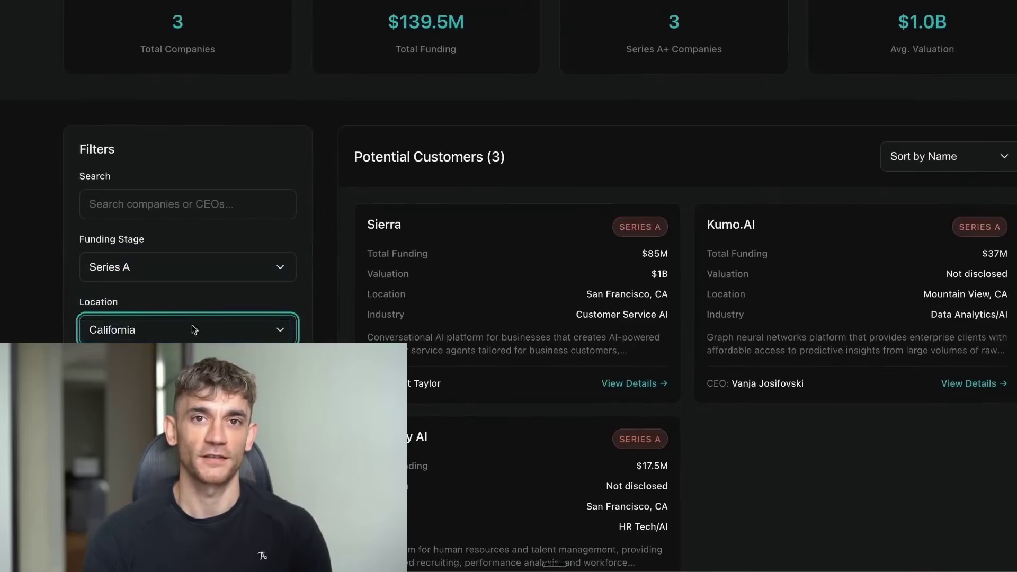
scroll(371, 265, "down", 1)
left_click(118, 263)
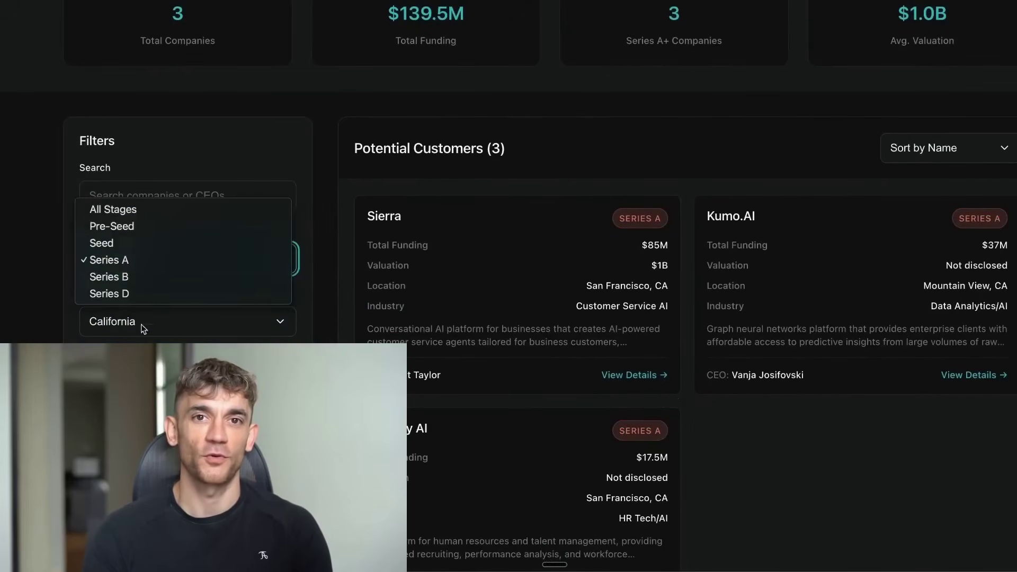
left_click(335, 163)
- Examine the summary figures of the customer dashboard and the feature cards on the Perplexity Labs landing page
scroll(468, 190, "up", 2)
left_click_drag(388, 106, 456, 136)
left_click(771, 106)
scroll(778, 202, "down", 8)
scroll(642, 215, "up", 8)
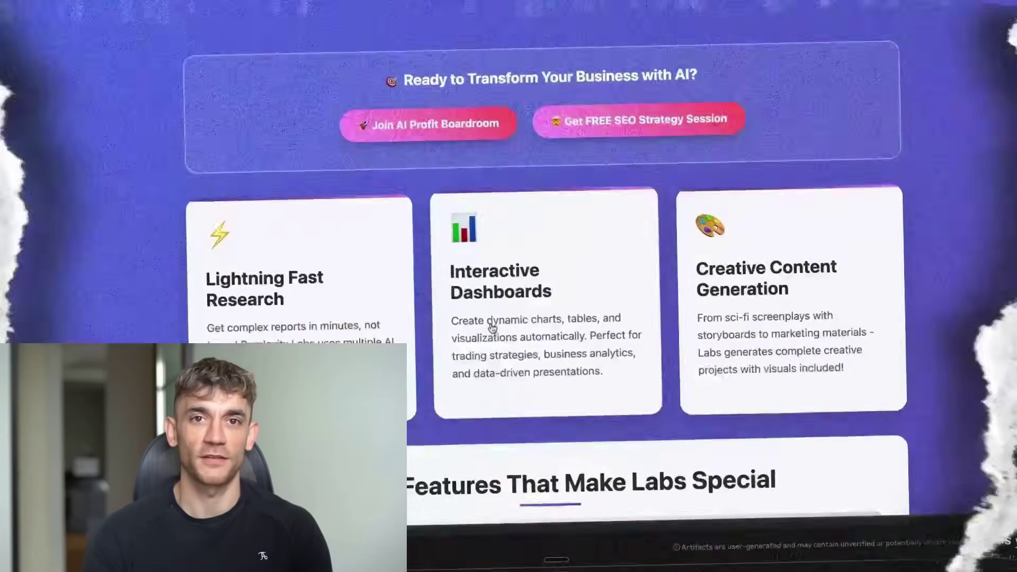
scroll(545, 261, "down", 5)
scroll(283, 85, "up", 1)
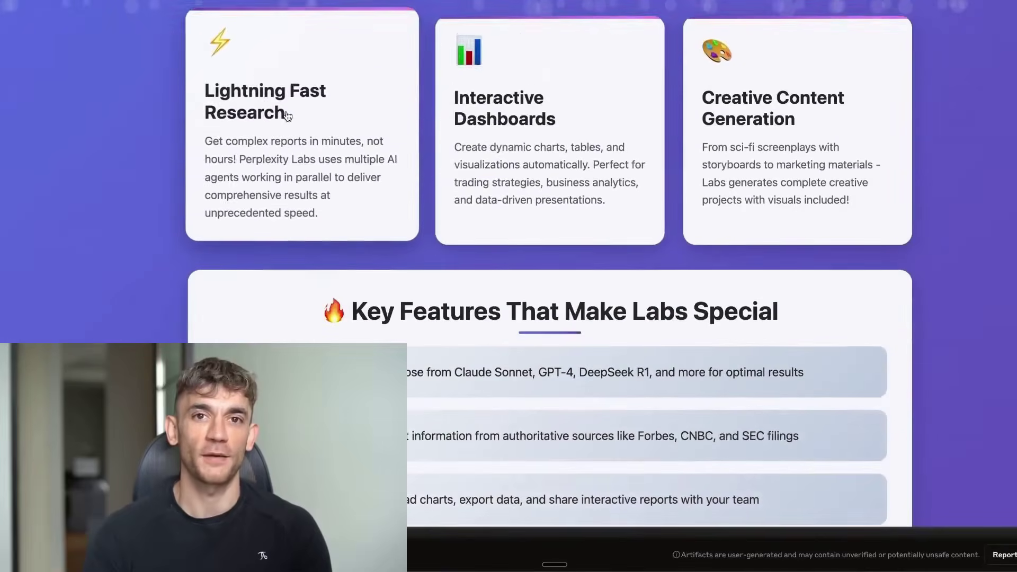
- Examine the feature sections of the Perplexity Labs landing page, including "What You Can Create with Labs"
scroll(659, 183, "down", 3)
left_click_drag(323, 129, 776, 164)
scroll(360, 116, "up", 4)
scroll(595, 193, "down", 15)
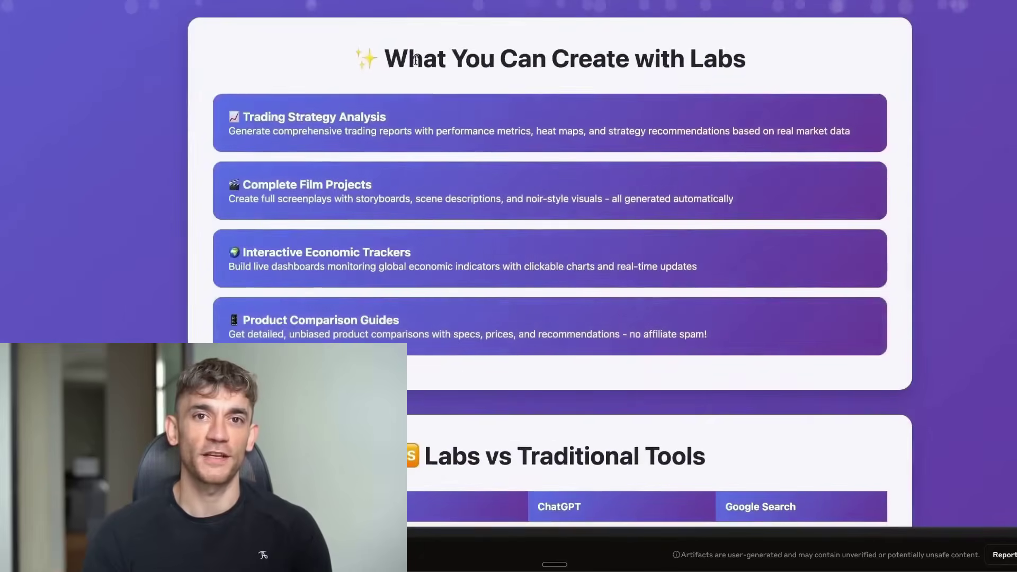
left_click_drag(408, 61, 783, 84)
scroll(394, 306, "down", 4)
scroll(394, 306, "down", 2)
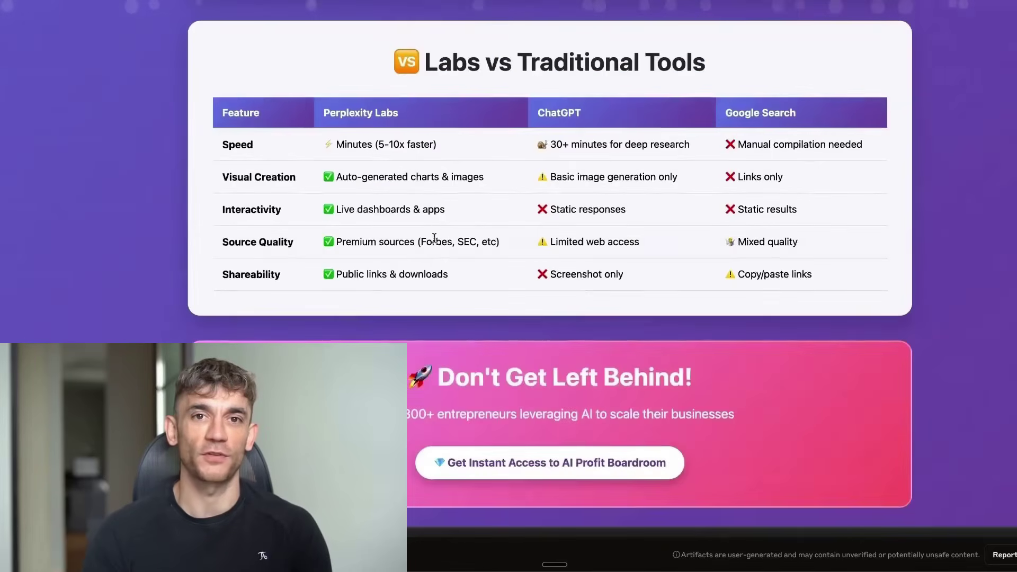
- Compare the Perplexity Labs and ChatGPT columns in the "Labs vs Traditional Tools" table, focusing on the Speed row
left_click_drag(413, 30, 842, 295)
left_click(842, 295)
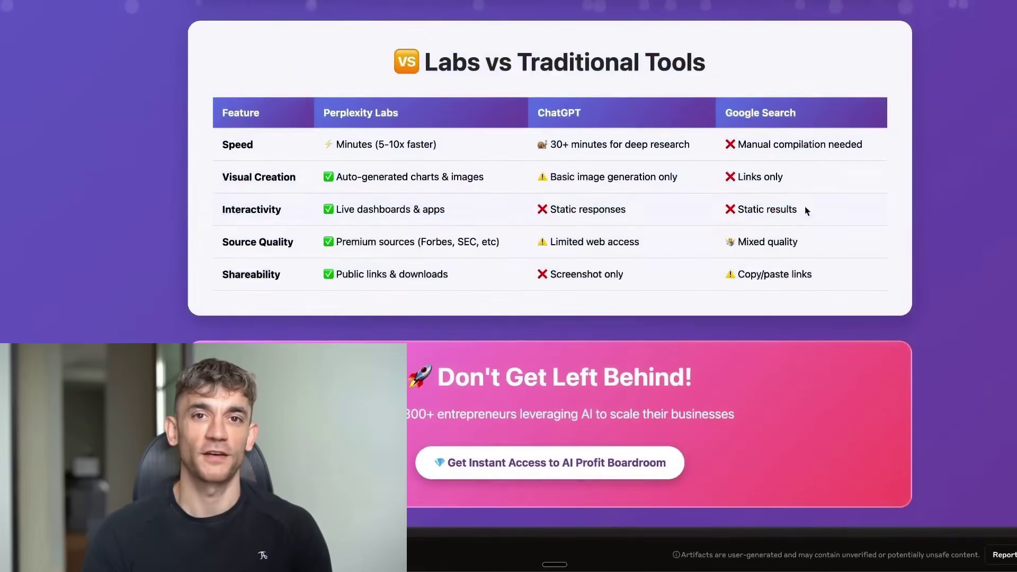
triple_click(376, 110)
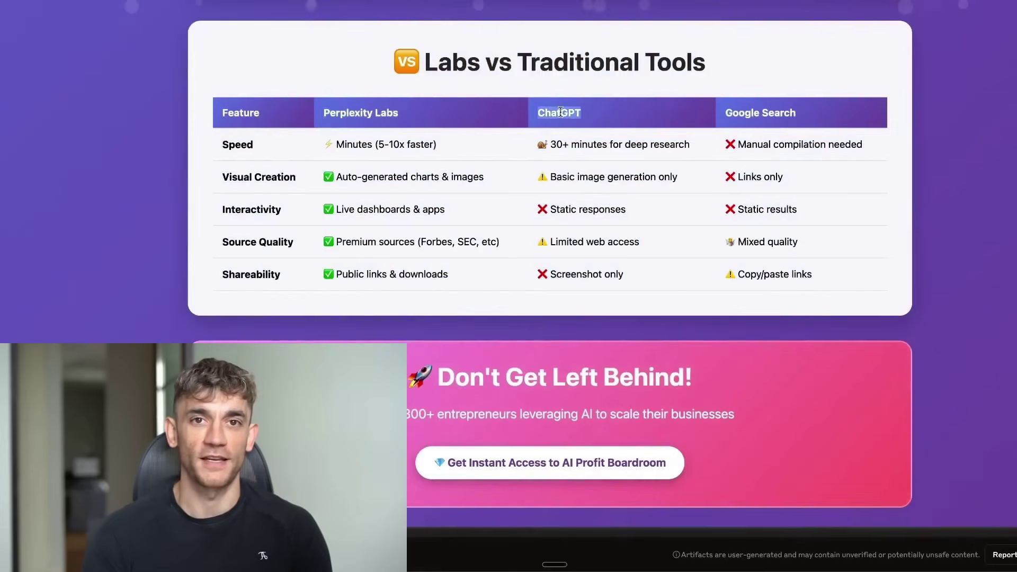
left_click_drag(690, 144, 637, 157)
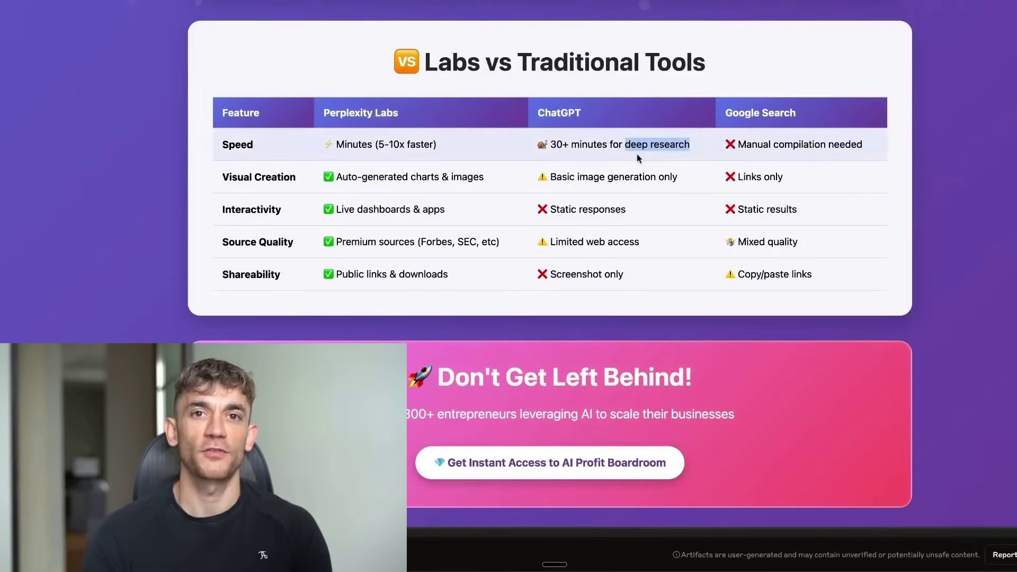
left_click_drag(549, 145, 690, 145)
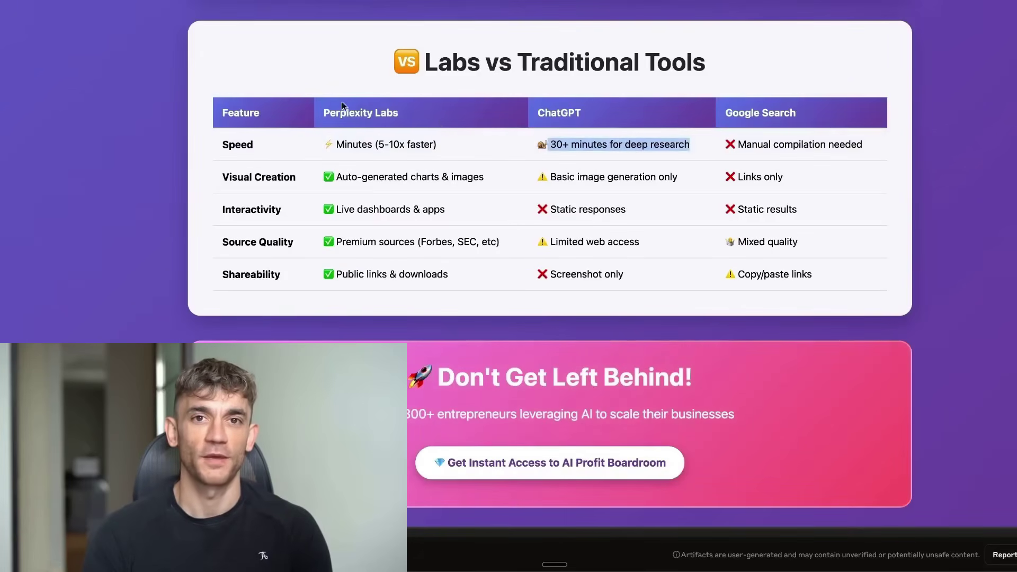
left_click_drag(342, 100, 479, 110)
left_click(450, 157)
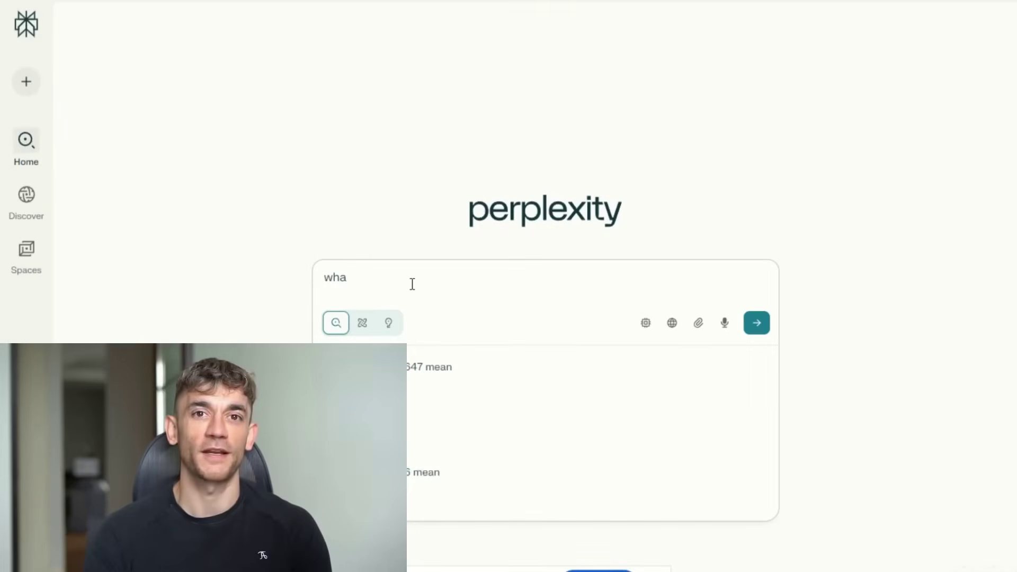
- Ask Perplexity "what us perplexity" in the standard search mode
type("us ")
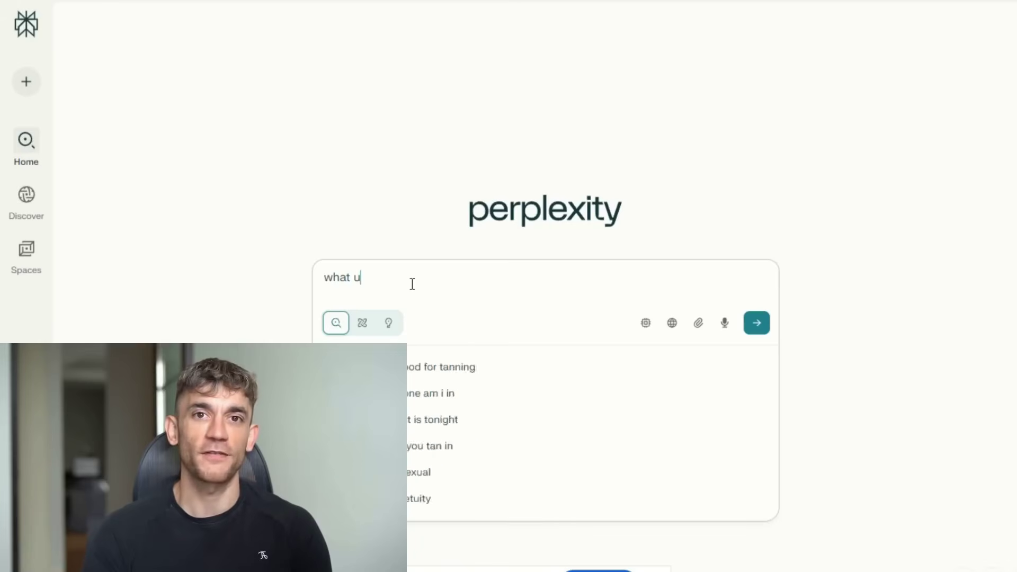
type("perplex")
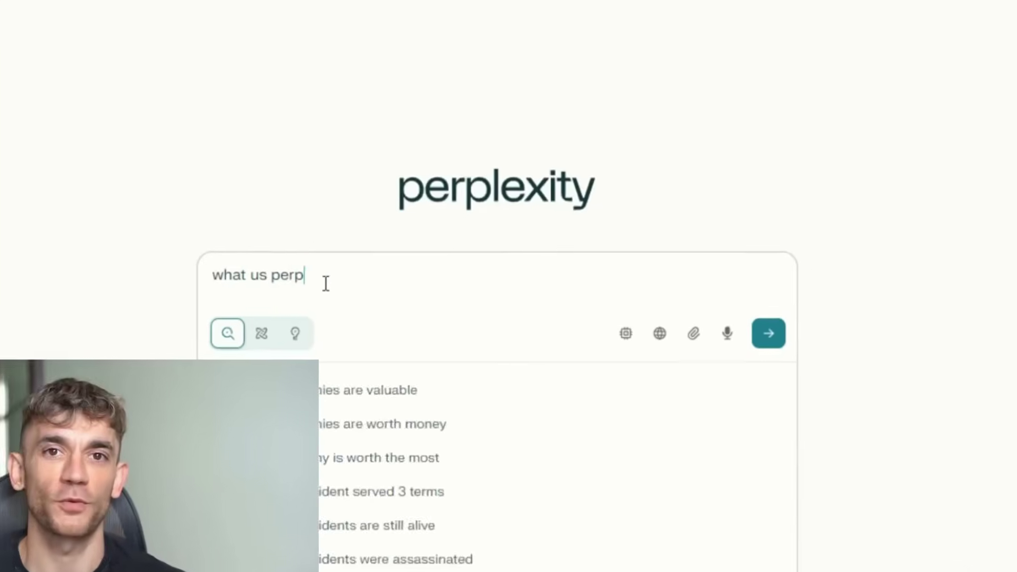
type("ity")
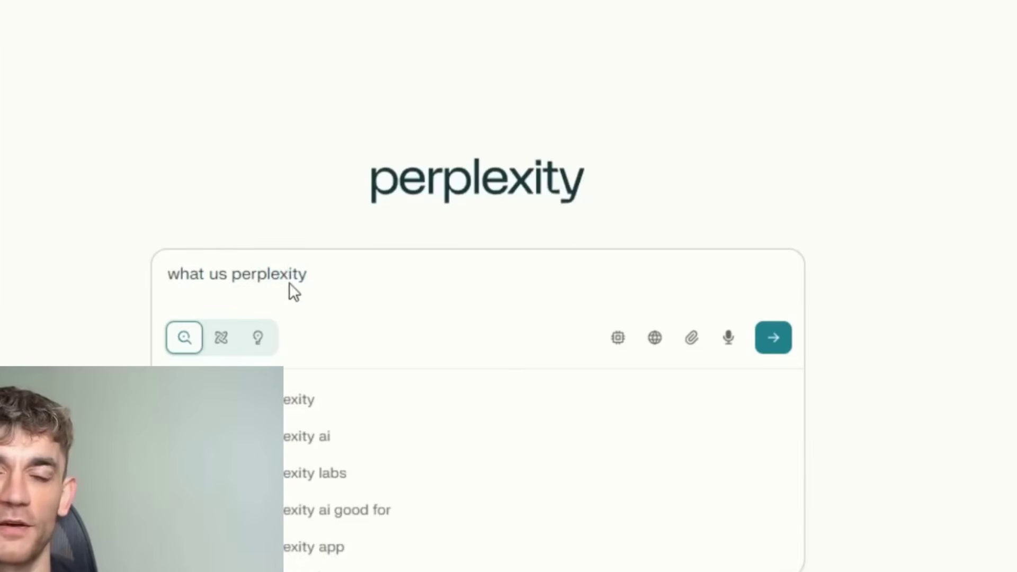
key("Return")
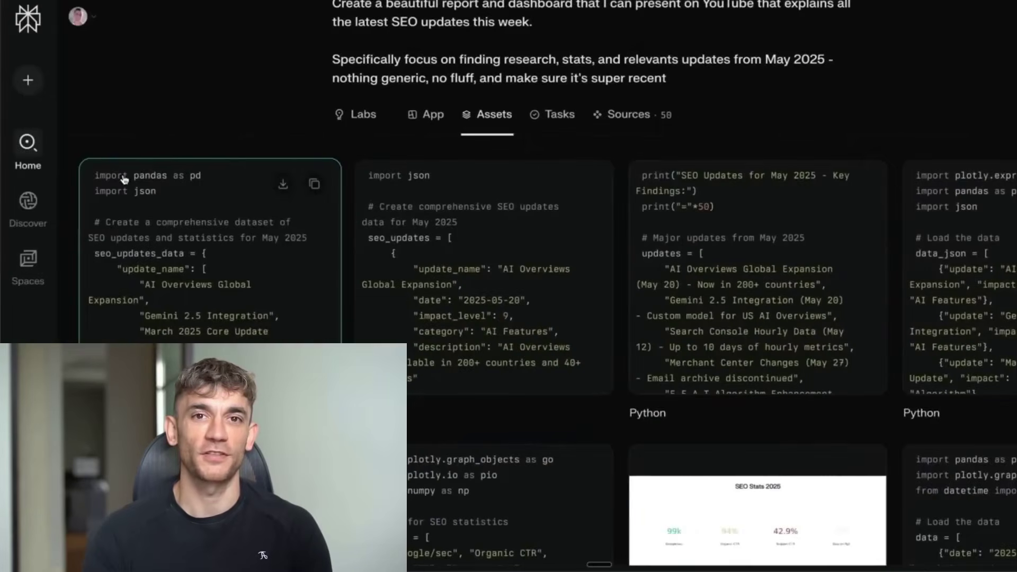
- Look through the generated assets of the SEO updates report and the Labs answer for the Instagram clone
scroll(155, 328, "down", 4)
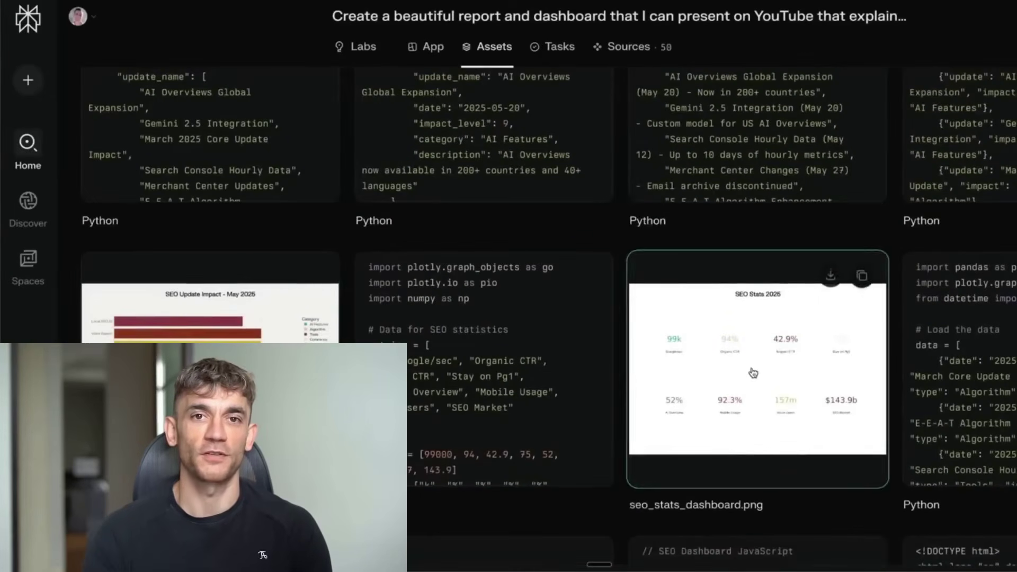
scroll(598, 213, "down", 10)
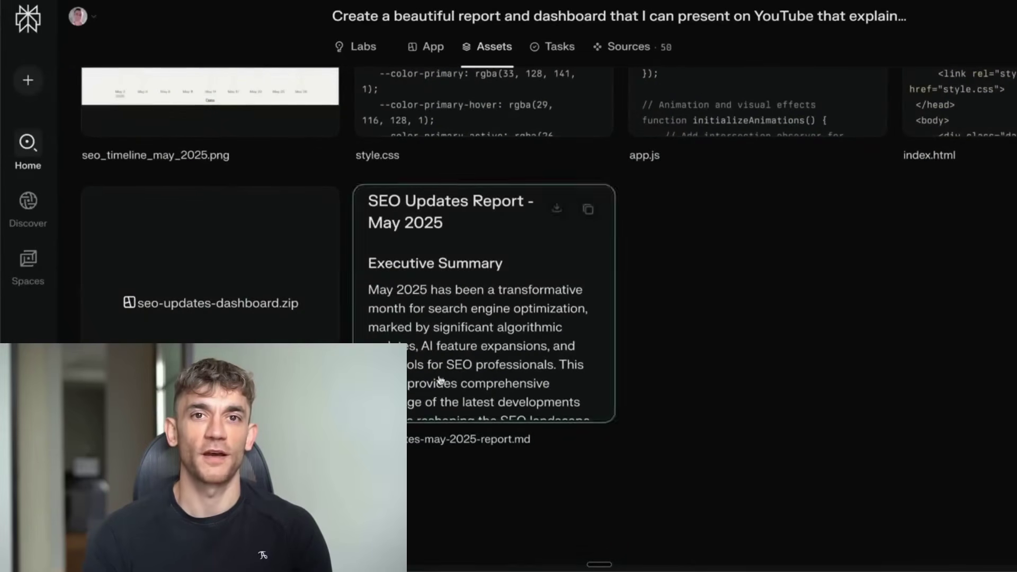
left_click(318, 207)
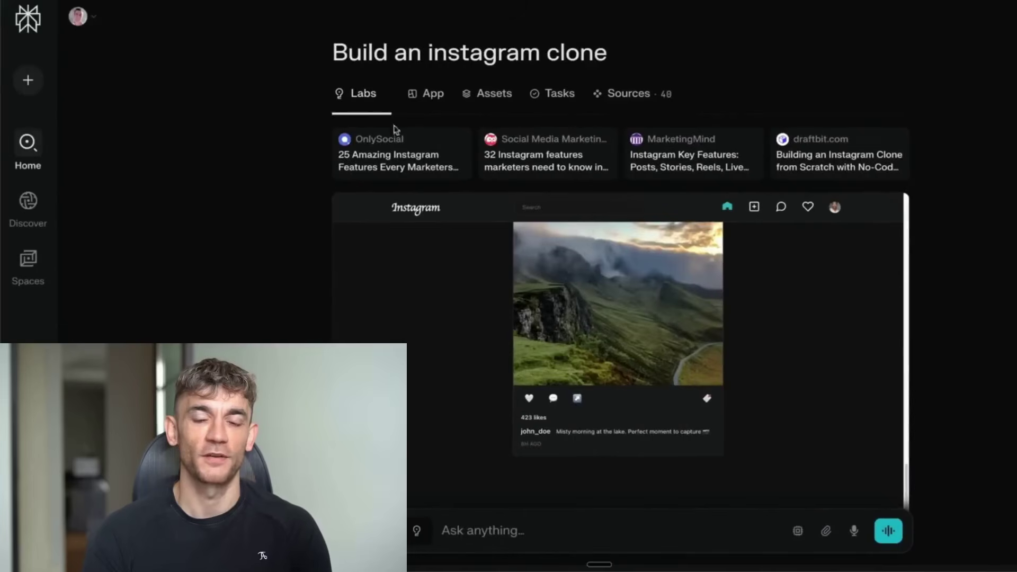
scroll(602, 78, "down", 15)
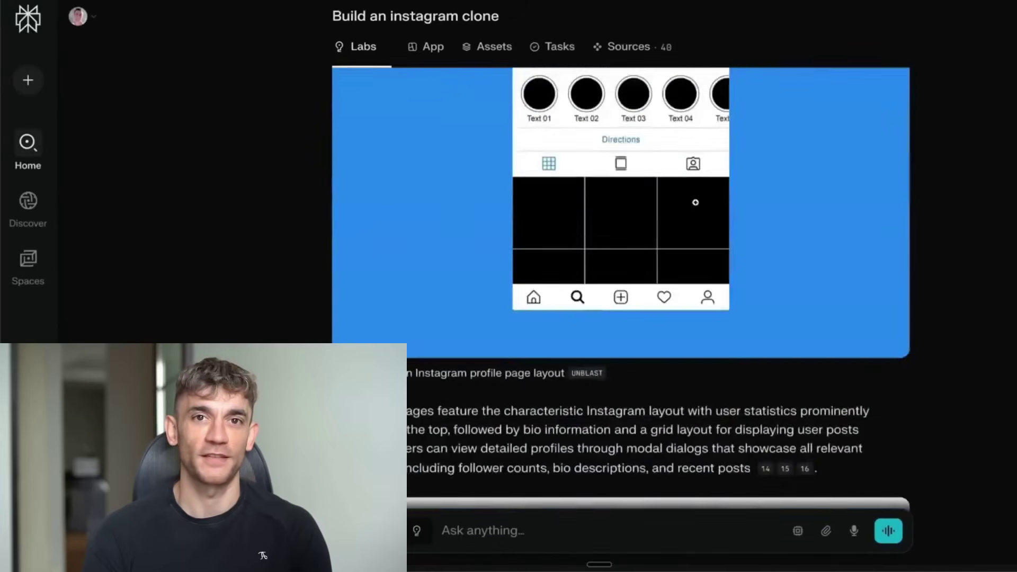
scroll(602, 257, "up", 6)
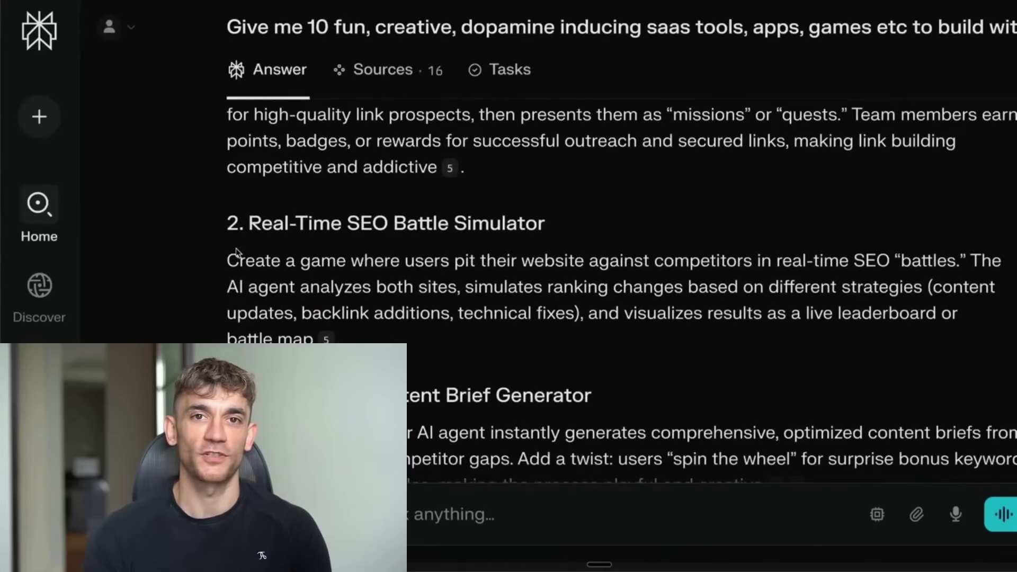
- Read the suggested SaaS tool ideas, including the AI-Powered Content Brief Generator and the Dopamine-Driven SERP Tracker
scroll(403, 281, "down", 5)
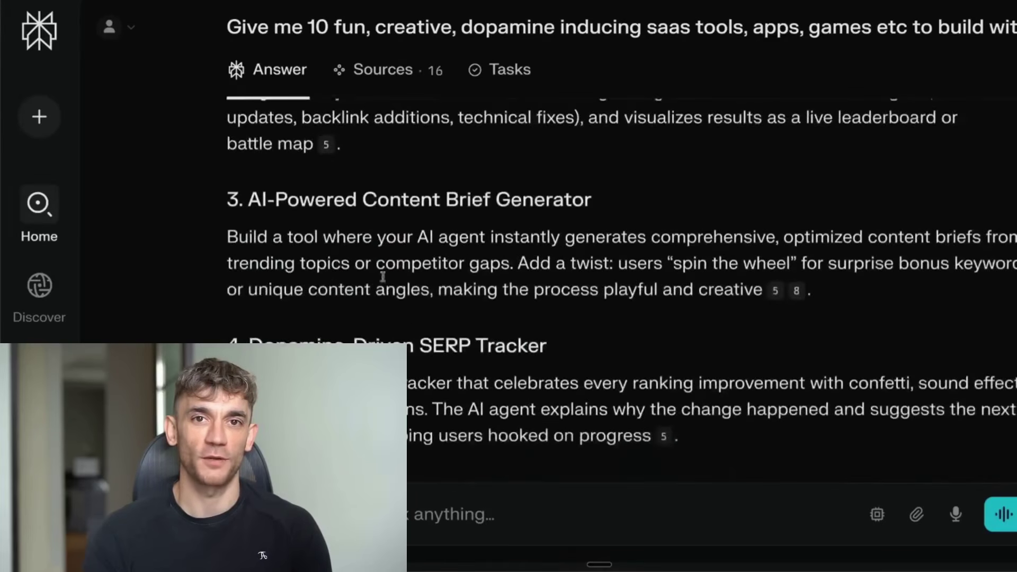
left_click_drag(253, 134, 744, 233)
left_click(180, 241)
scroll(196, 239, "down", 2)
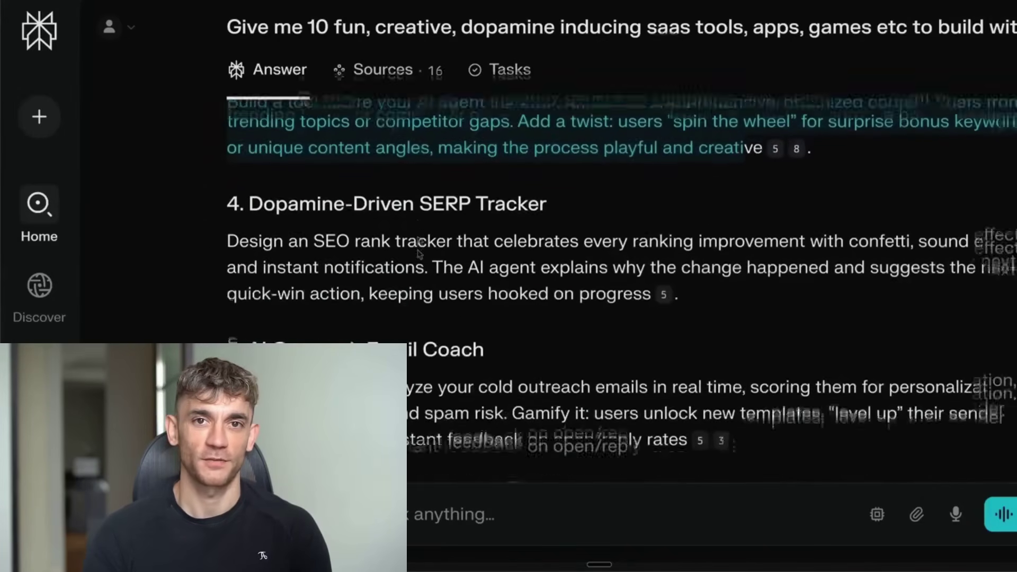
left_click_drag(245, 181, 594, 276)
scroll(590, 276, "down", 5)
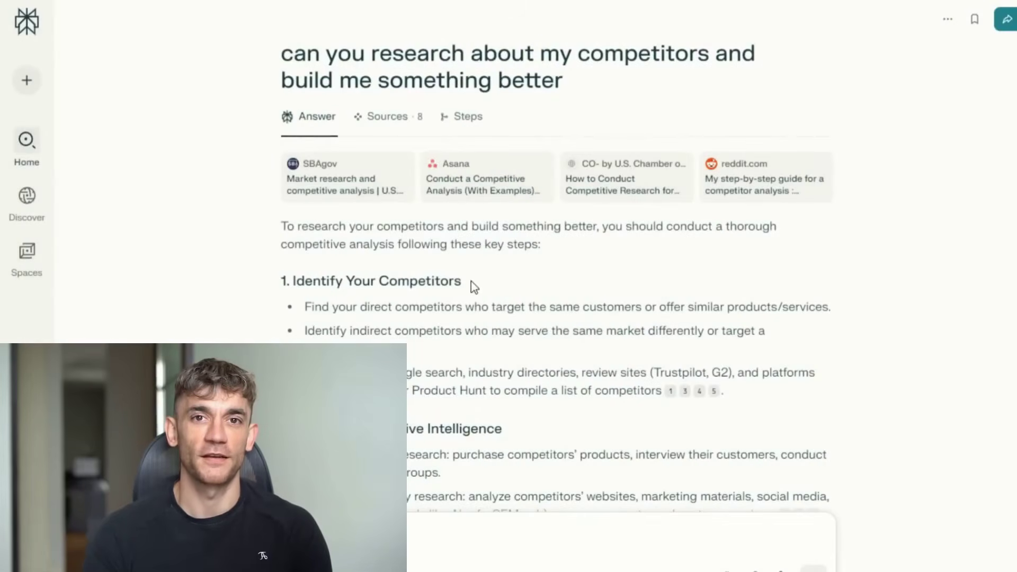
- Read the competitor research answer from identifying competitors through the competitive matrix and SWOT analysis
scroll(471, 286, "down", 2)
scroll(408, 270, "down", 2)
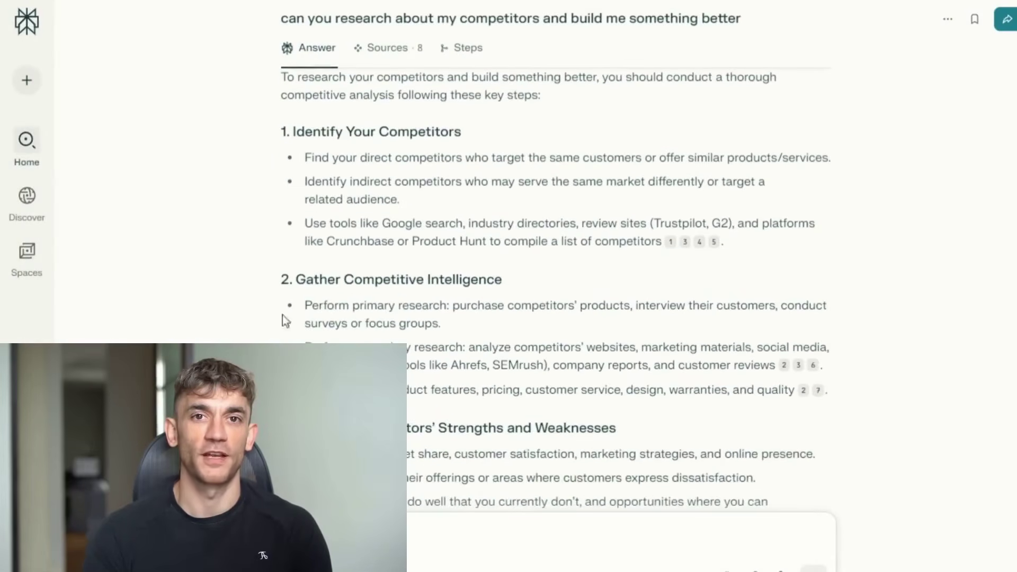
scroll(448, 270, "down", 2)
scroll(556, 334, "down", 8)
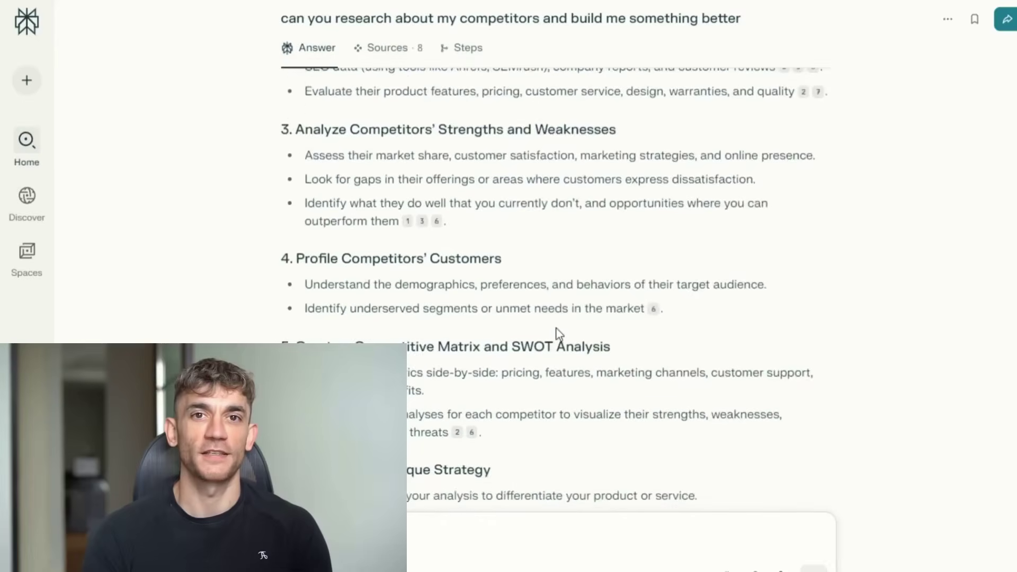
scroll(557, 329, "down", 2)
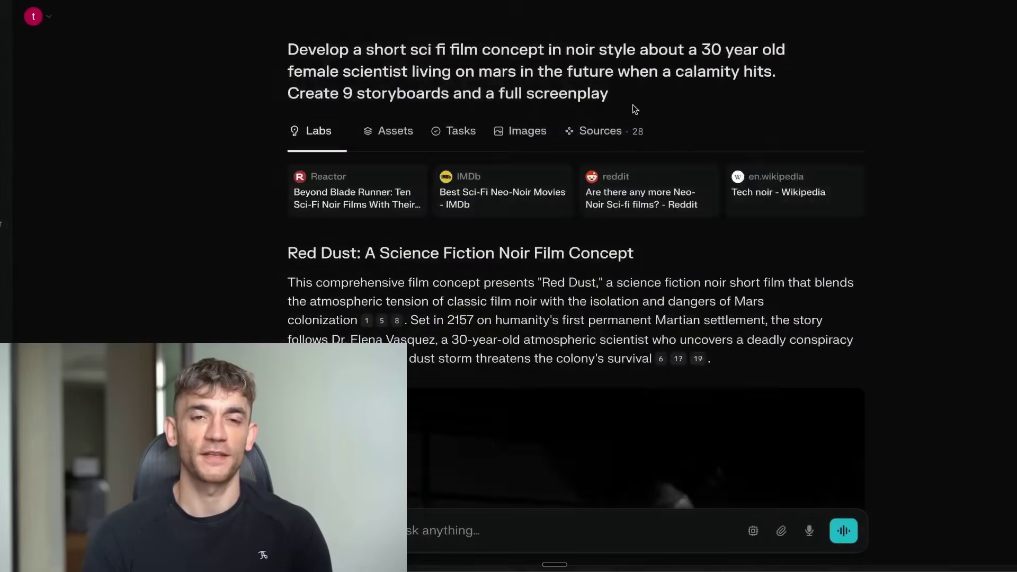
- Review the sci-fi noir film concept result, including its storyboard image, character descriptions and visual style notes
scroll(582, 264, "down", 8)
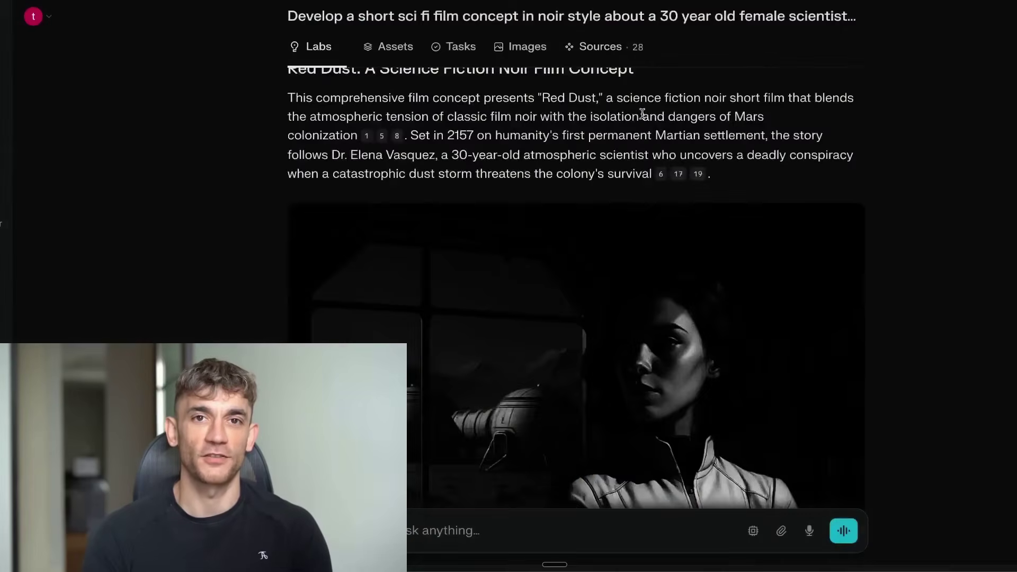
scroll(526, 349, "down", 6)
scroll(462, 316, "up", 6)
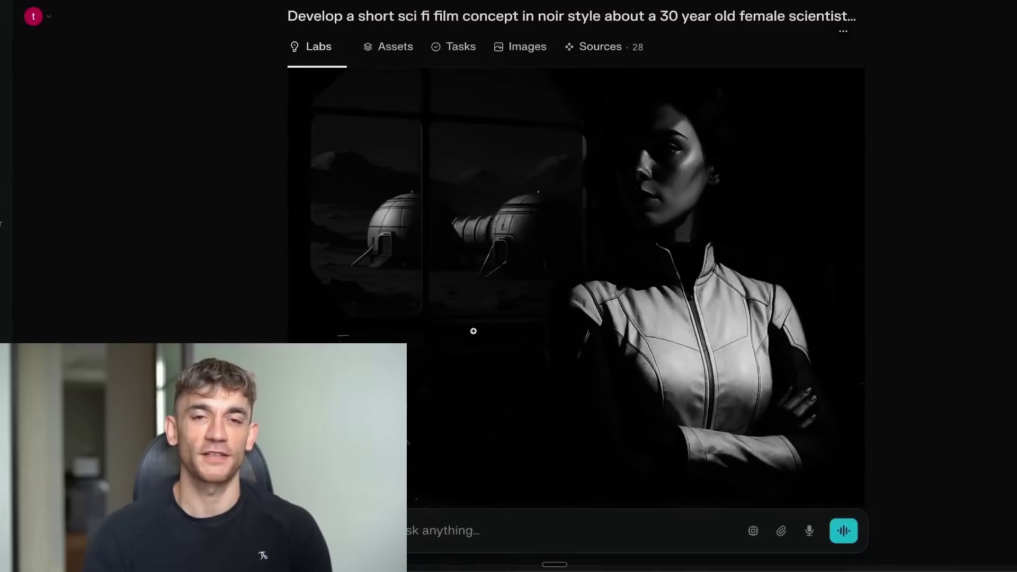
scroll(658, 79, "down", 20)
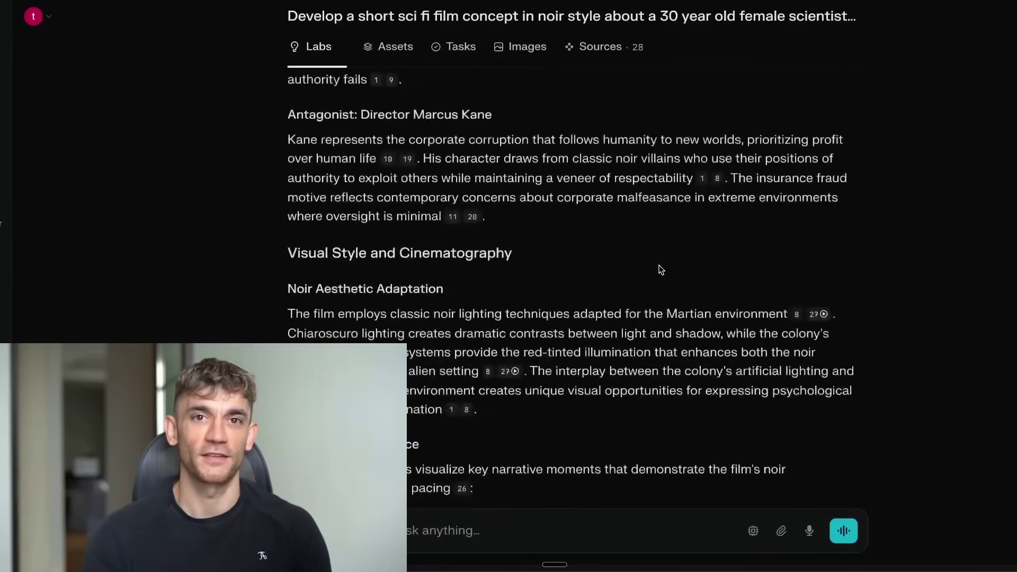
scroll(659, 268, "up", 20)
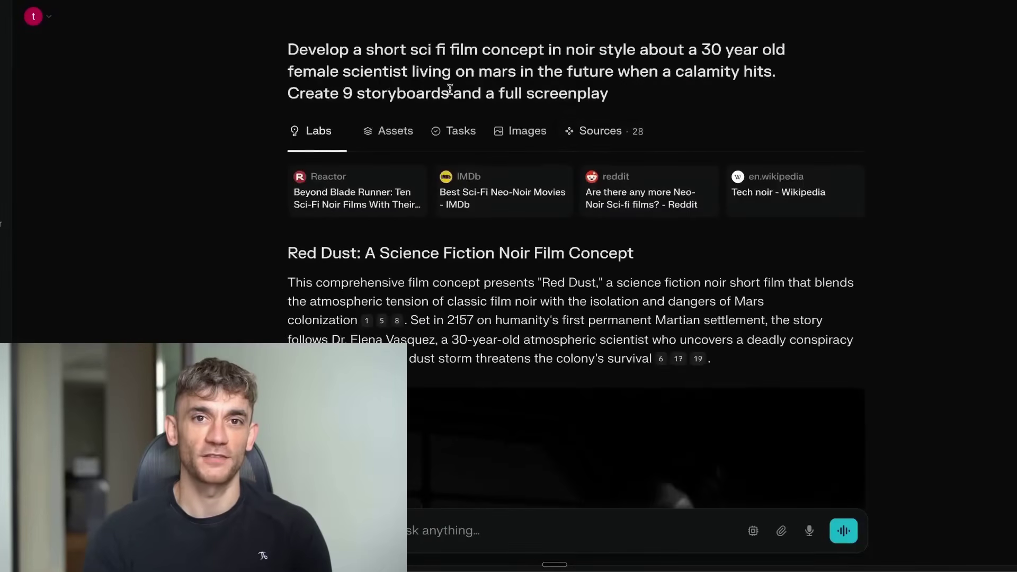
- Return to the Perplexity home page and switch the query mode to Labs
left_click(35, 7)
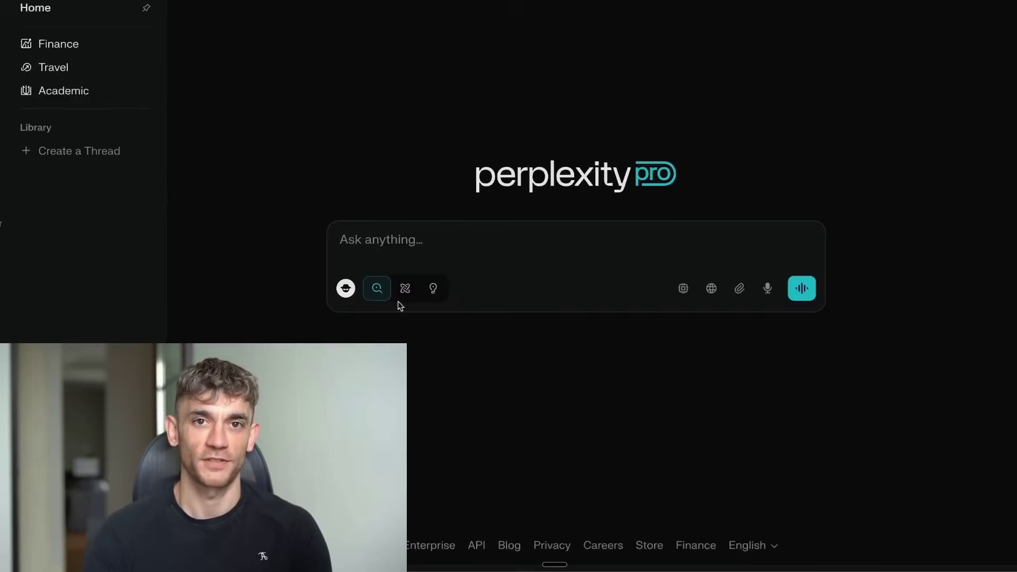
left_click(432, 288)
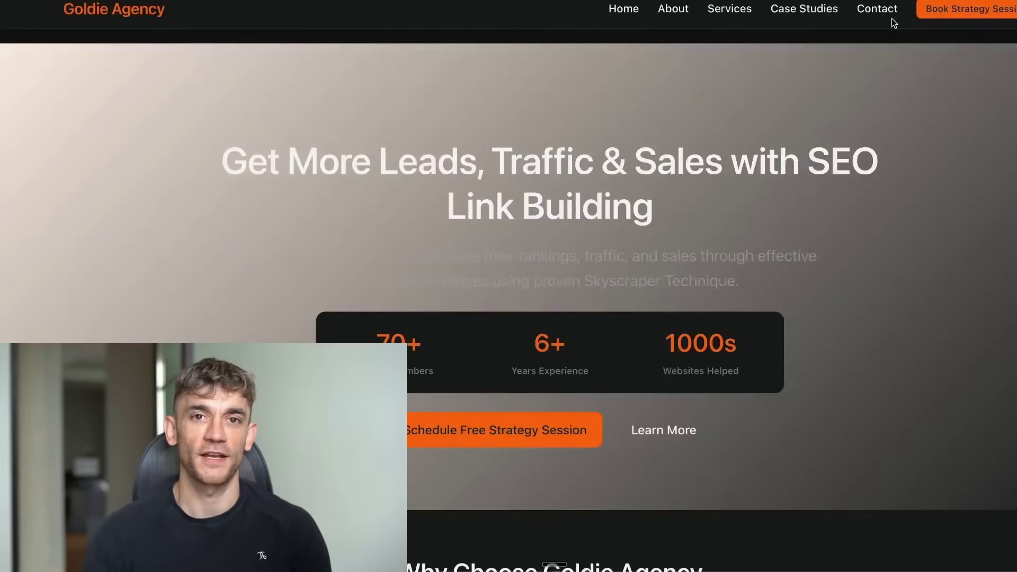
- Test the Case Studies and About navigation links of the generated Goldie Agency website
left_click(806, 10)
left_click(670, 7)
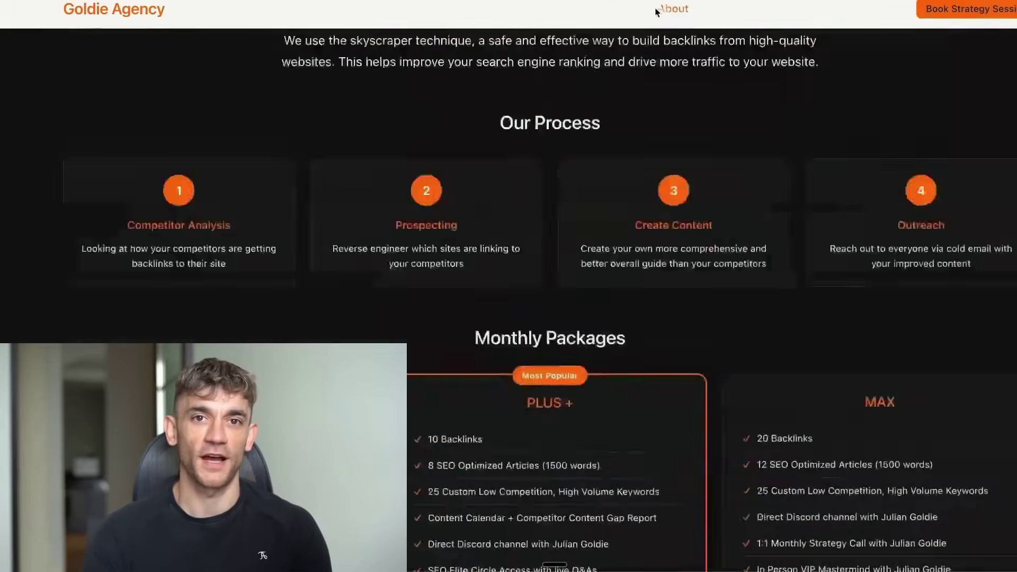
left_click(667, 9)
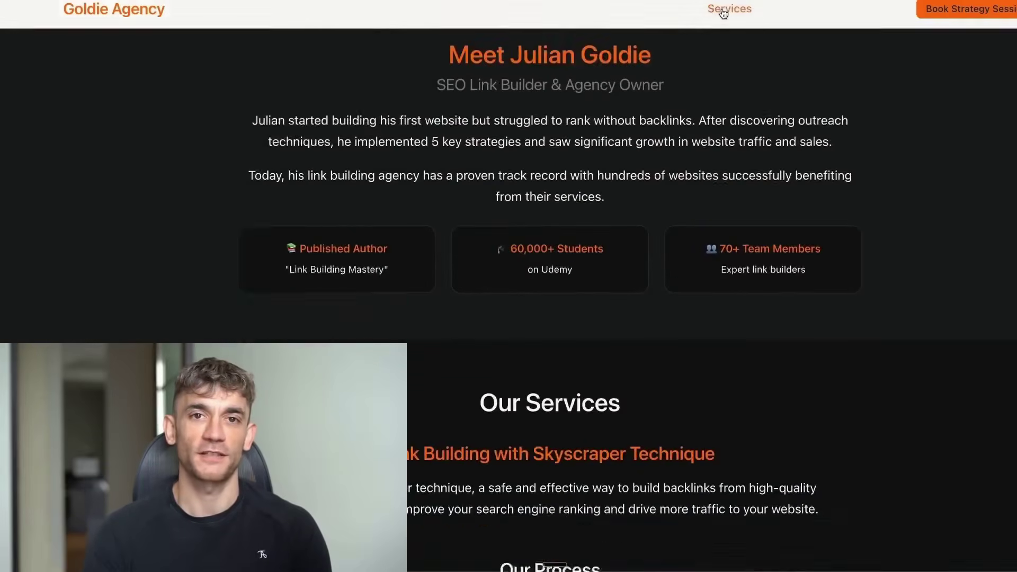
- Examine the agency owner's biography and the service sections below it on the Goldie Agency website
left_click_drag(377, 123, 767, 370)
scroll(695, 222, "down", 5)
left_click(694, 221)
scroll(567, 191, "down", 2)
scroll(584, 206, "down", 5)
scroll(611, 149, "up", 20)
- Inspect the Goldie Agency hero headline, the "Why Choose Goldie Agency" benefit cards and the sections below them
left_click_drag(342, 157, 653, 209)
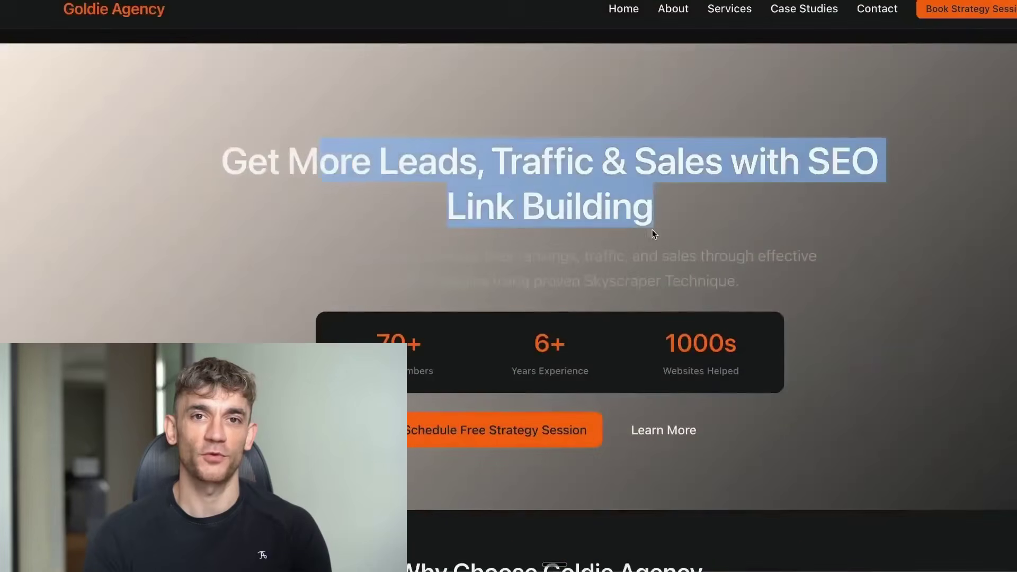
scroll(657, 227, "down", 7)
left_click_drag(348, 215, 598, 203)
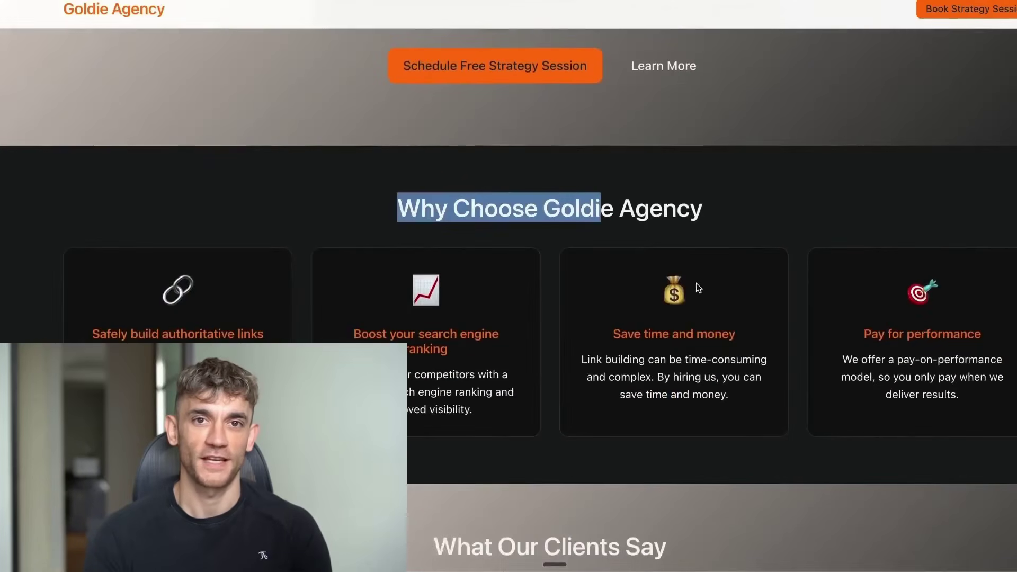
double_click(660, 290)
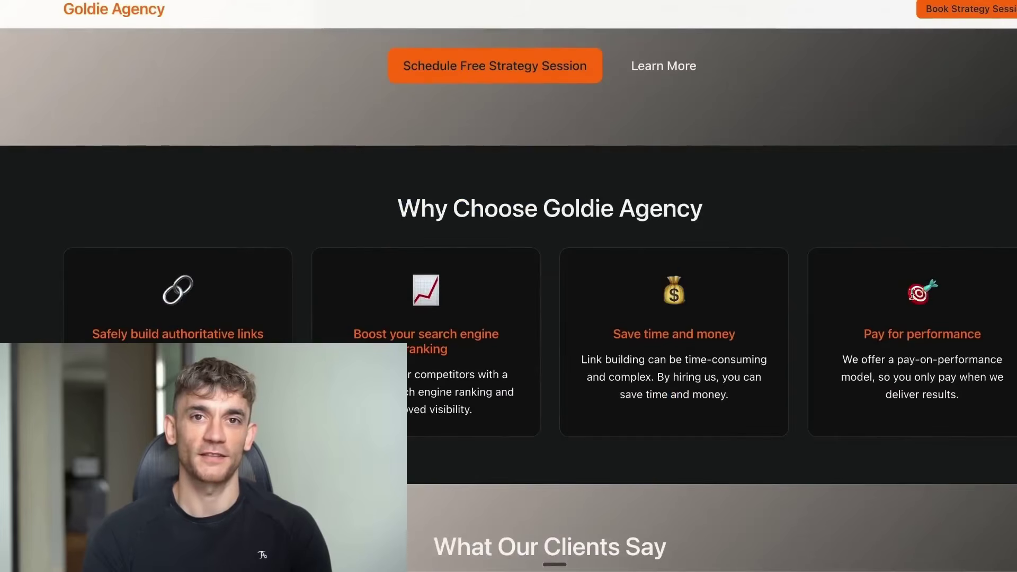
left_click_drag(128, 334, 264, 333)
scroll(350, 288, "down", 8)
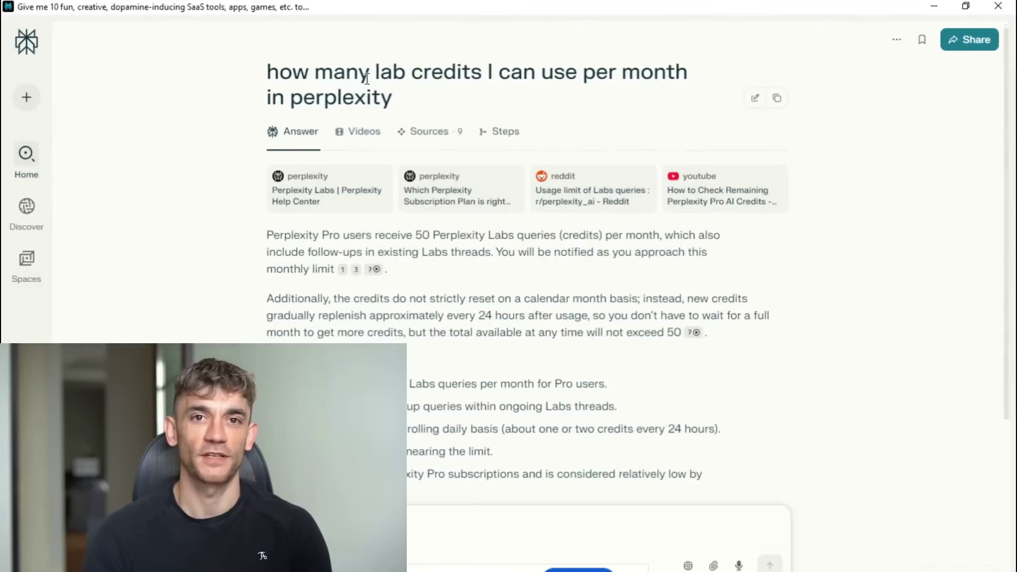
- Read the answer about how many Labs credits Perplexity Pro users get per month and how they replenish
left_click_drag(398, 98, 263, 76)
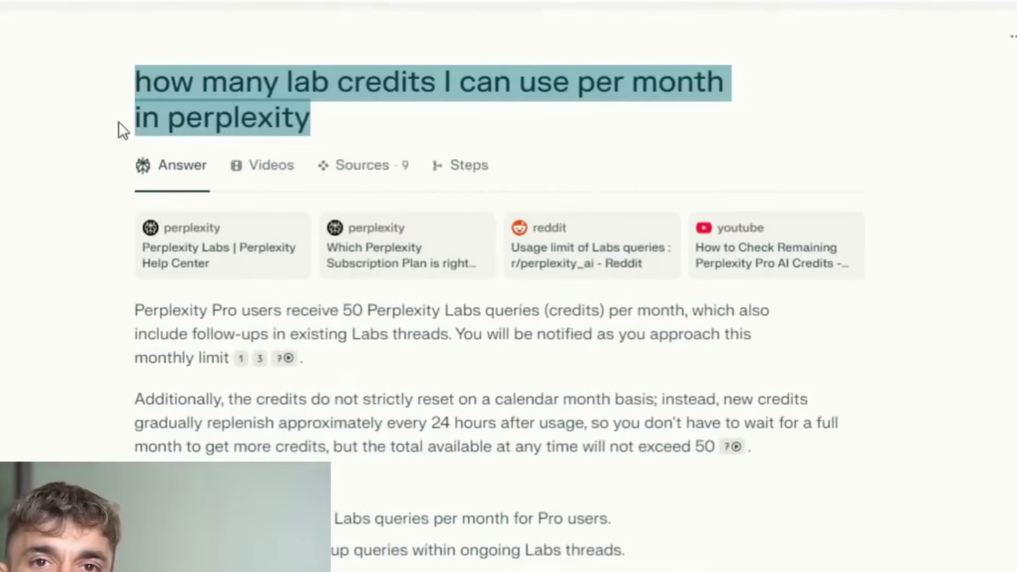
scroll(424, 449, "down", 2)
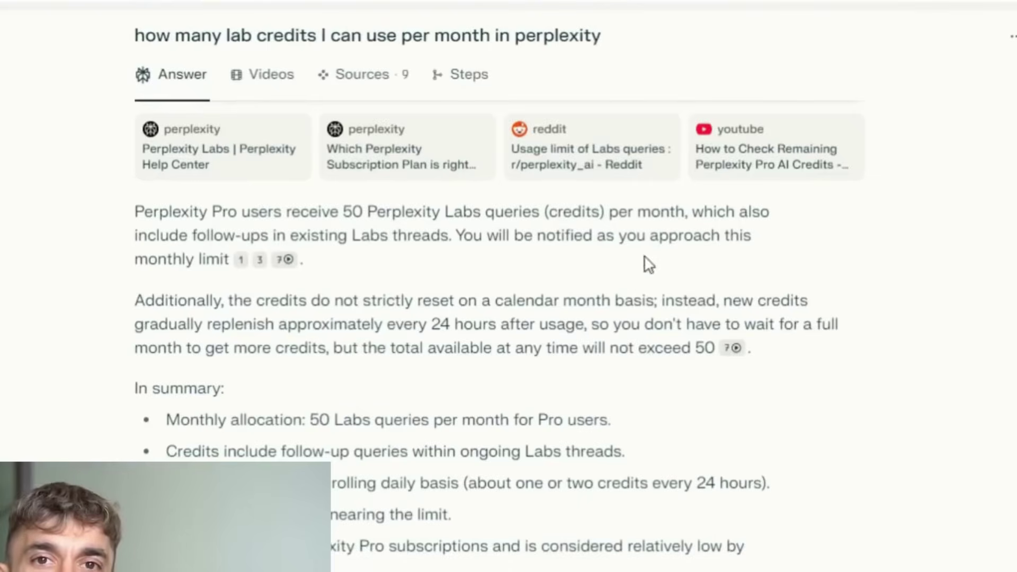
scroll(238, 235, "down", 2)
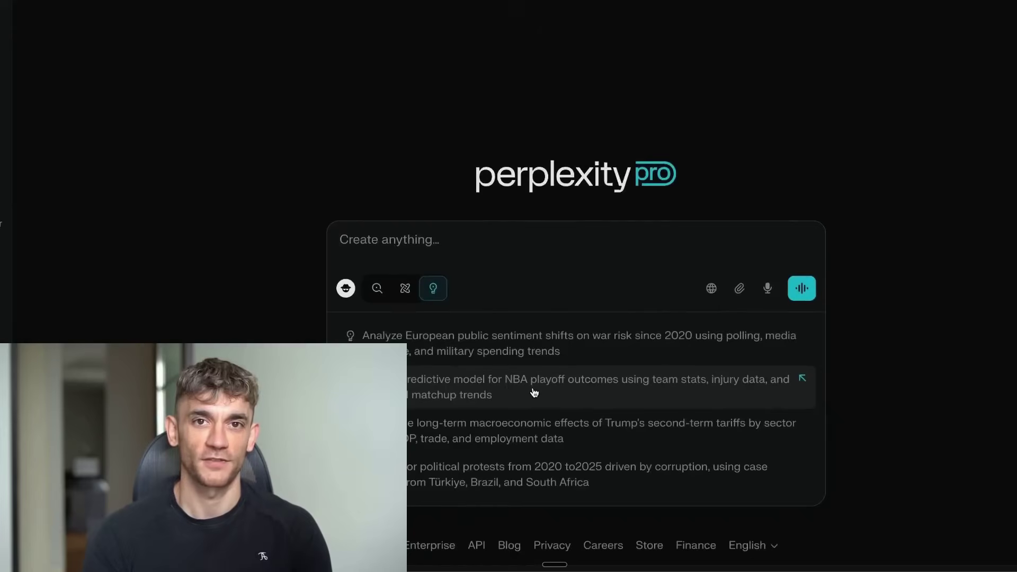
- Review the full prompt of the Gen AI consulting customer-list thread and the dashboard generated from it
left_click(533, 392)
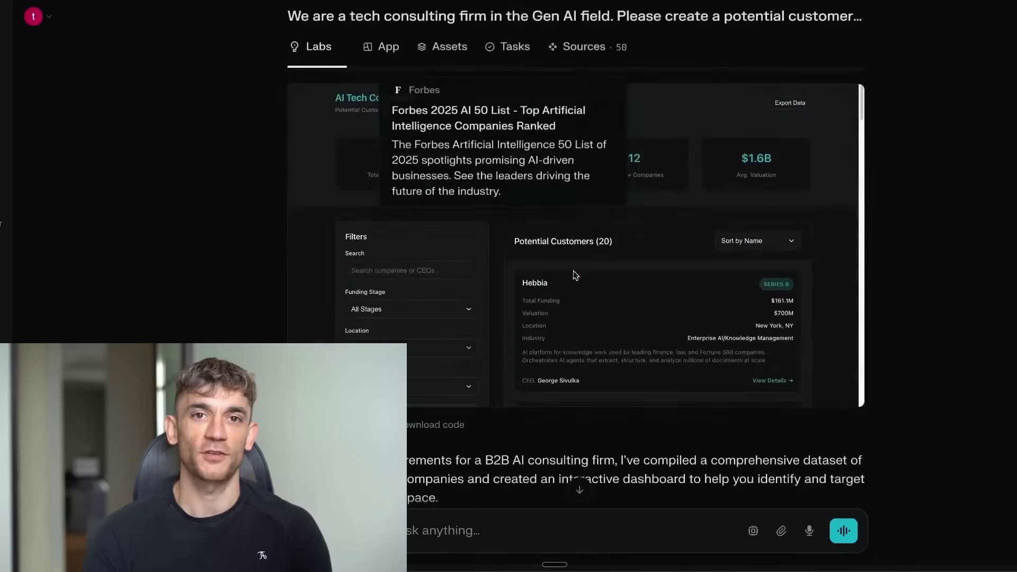
scroll(563, 295, "down", 3)
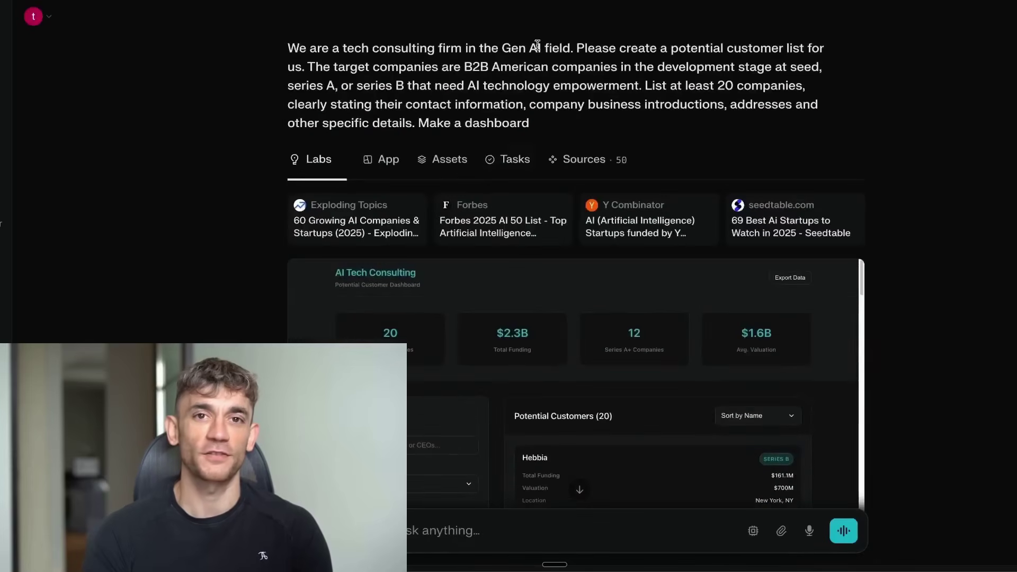
left_click_drag(286, 46, 627, 122)
scroll(895, 147, "down", 4)
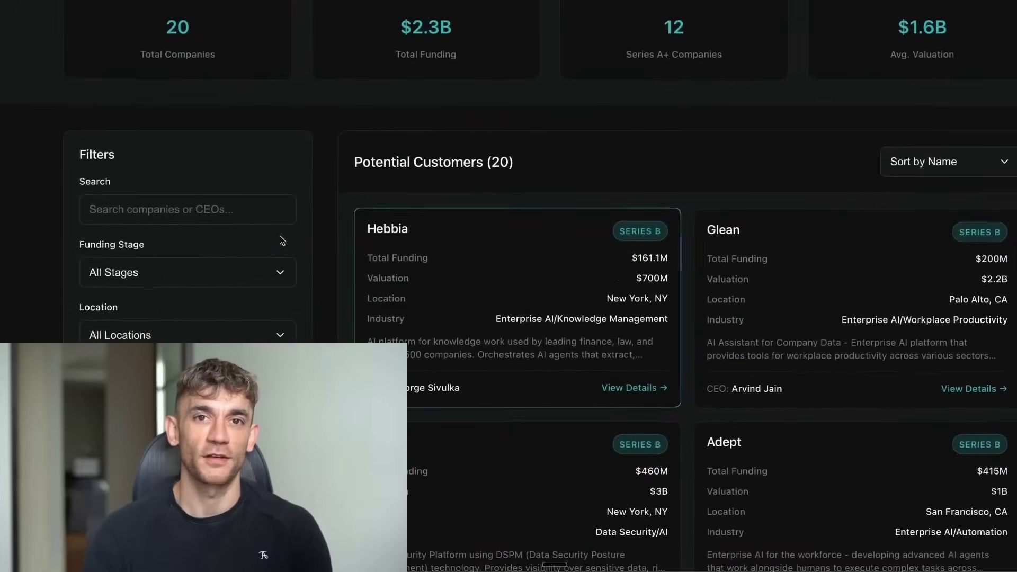
- Filter the potential customers dashboard to the Series A funding stage and the California location
left_click(220, 259)
left_click(182, 319)
left_click(163, 324)
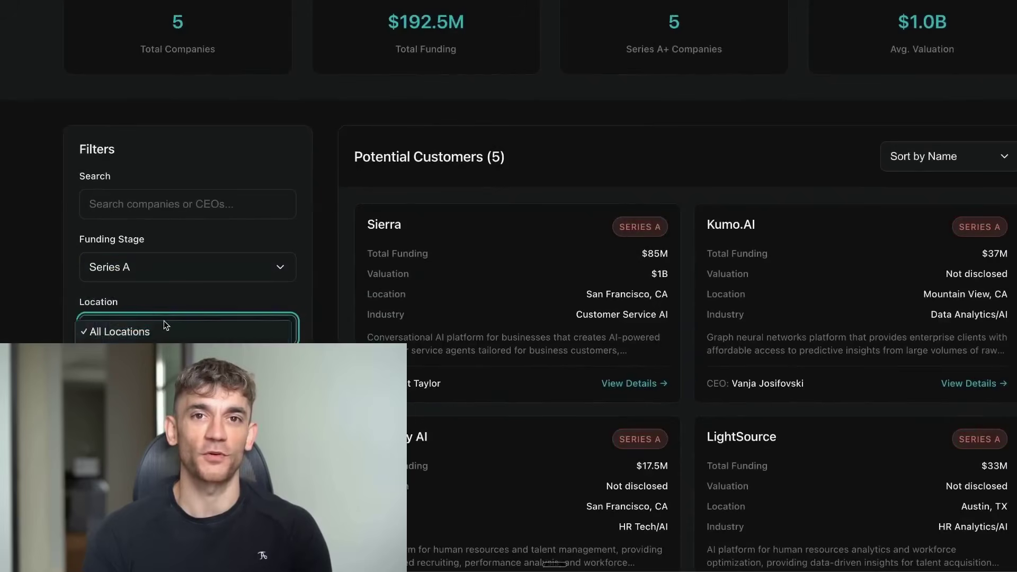
left_click(186, 347)
scroll(238, 209, "down", 1)
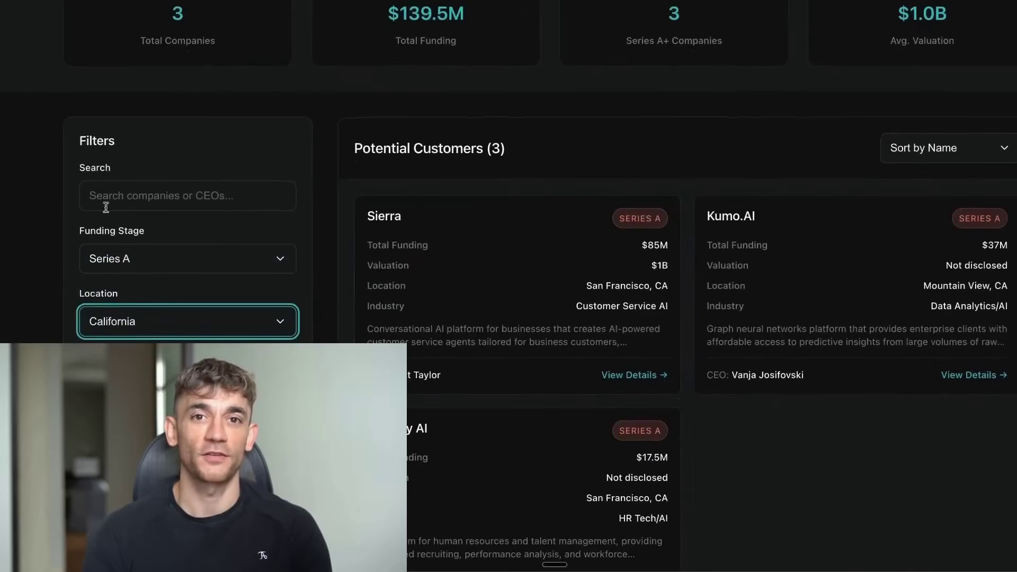
- Examine the dashboard's summary figures and the company cards of the filtered potential customers
left_click(159, 260)
key("Escape")
scroll(513, 168, "up", 3)
left_click_drag(513, 167, 554, 100)
left_click(433, 96)
scroll(772, 106, "down", 8)
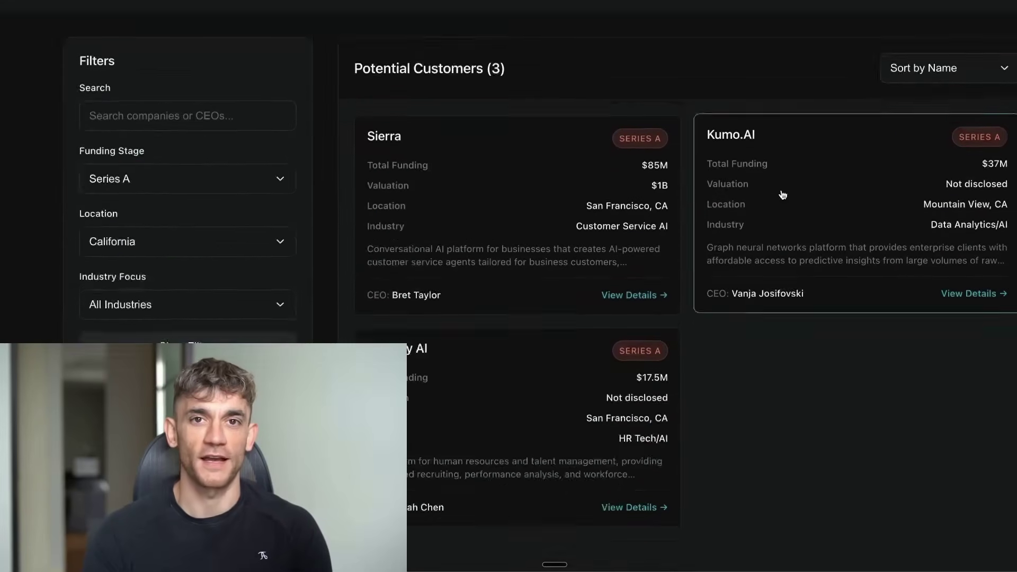
scroll(615, 226, "up", 8)
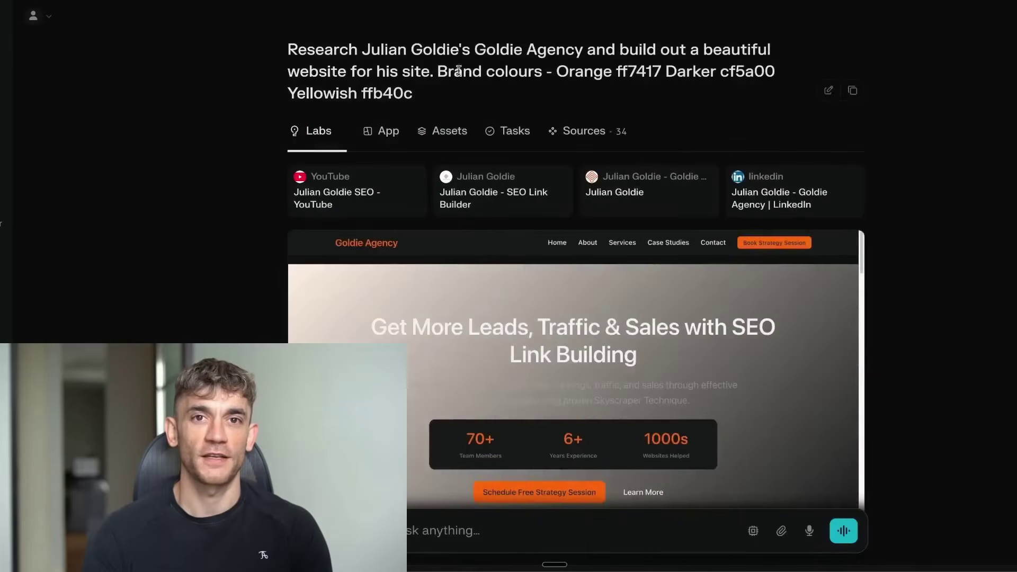
- Review the Goldie Agency website prompt with its brand colours, plus the generated site's pricing and success story sections
left_click_drag(294, 56, 563, 92)
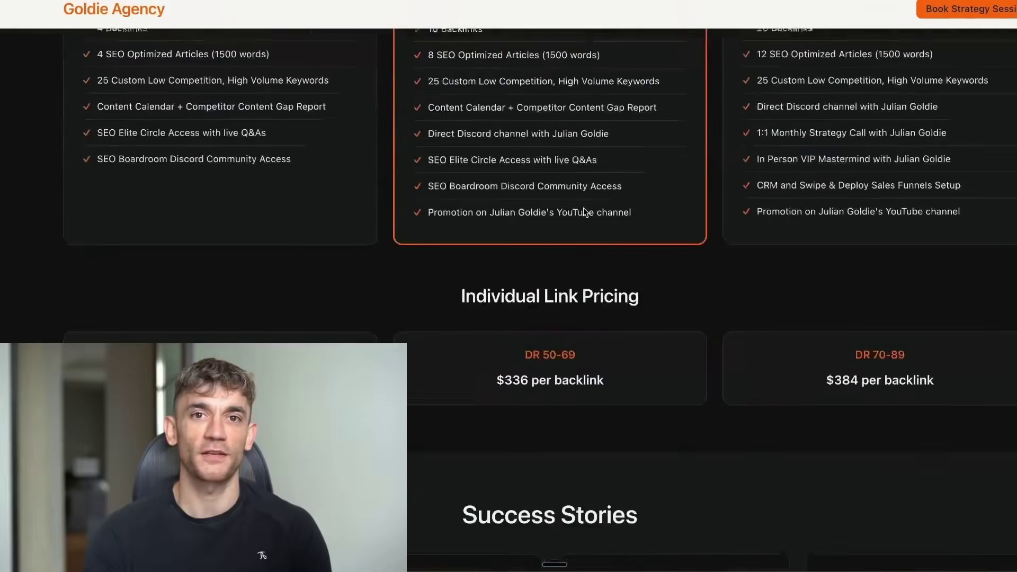
scroll(601, 200, "down", 5)
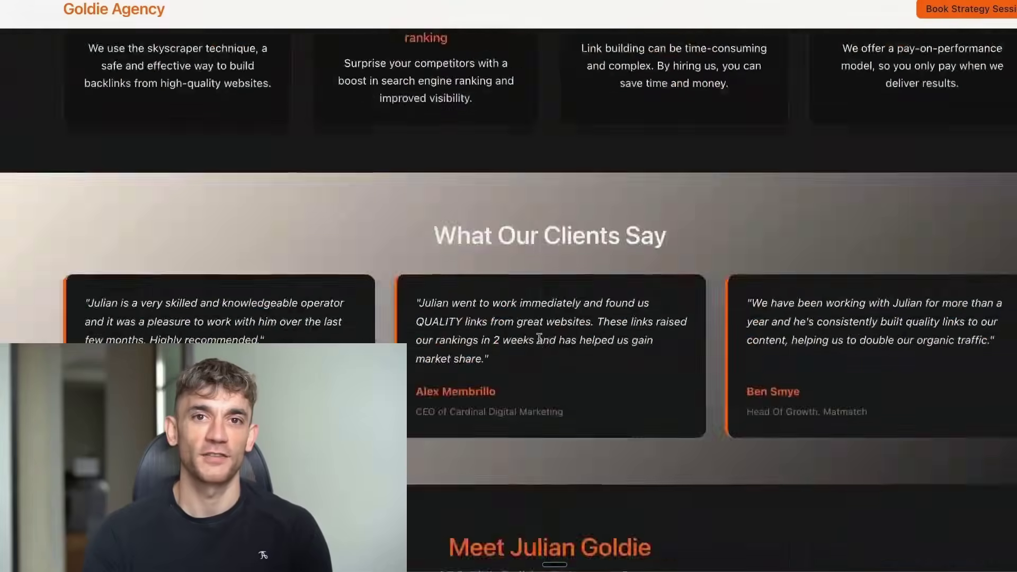
scroll(539, 337, "up", 15)
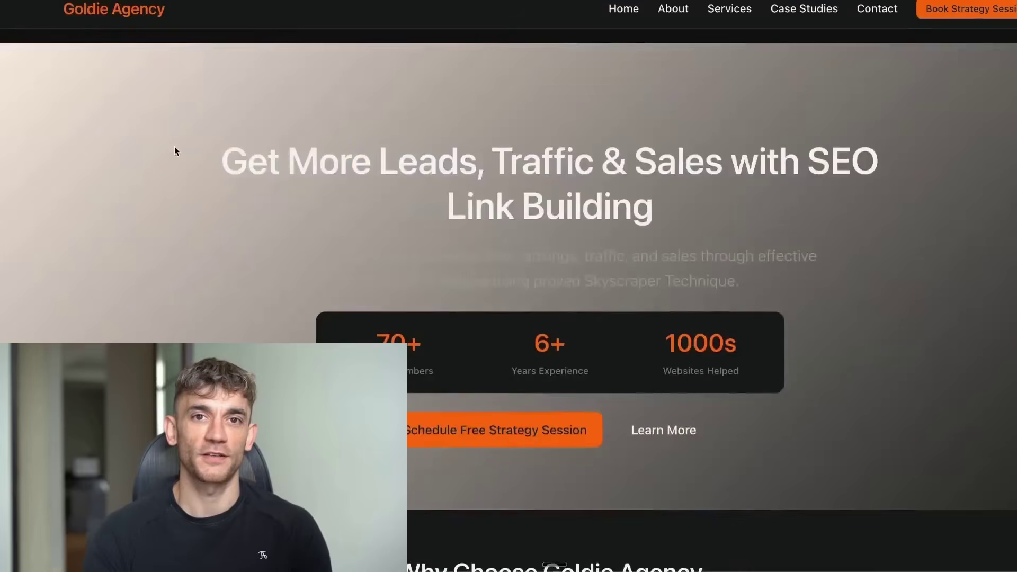
- Read the SEO link building headline and the "Why Choose Goldie Agency" benefit cards on the generated website
left_click_drag(286, 162, 663, 208)
scroll(663, 209, "down", 7)
left_click_drag(351, 209, 622, 203)
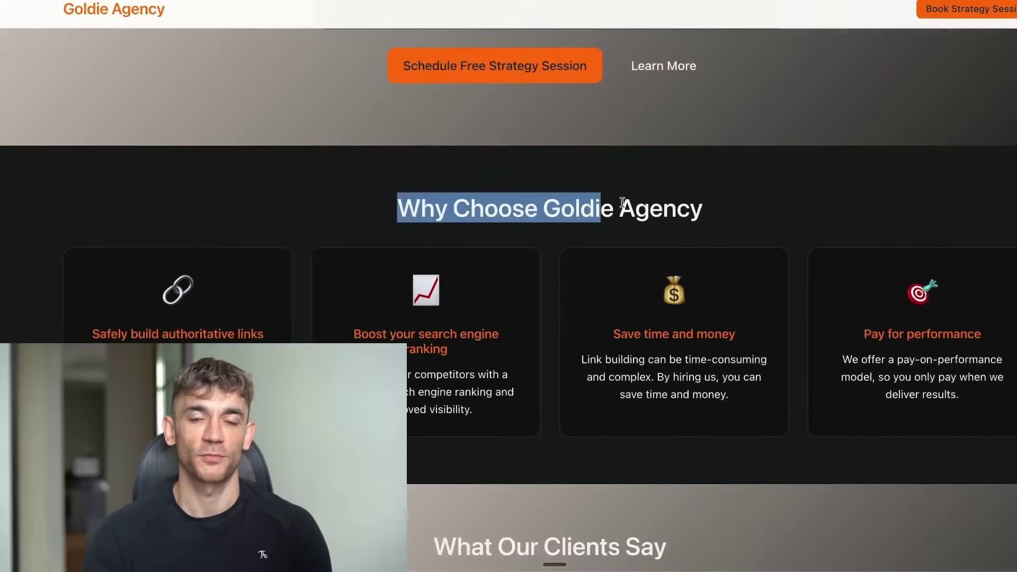
double_click(733, 297)
left_click(907, 315)
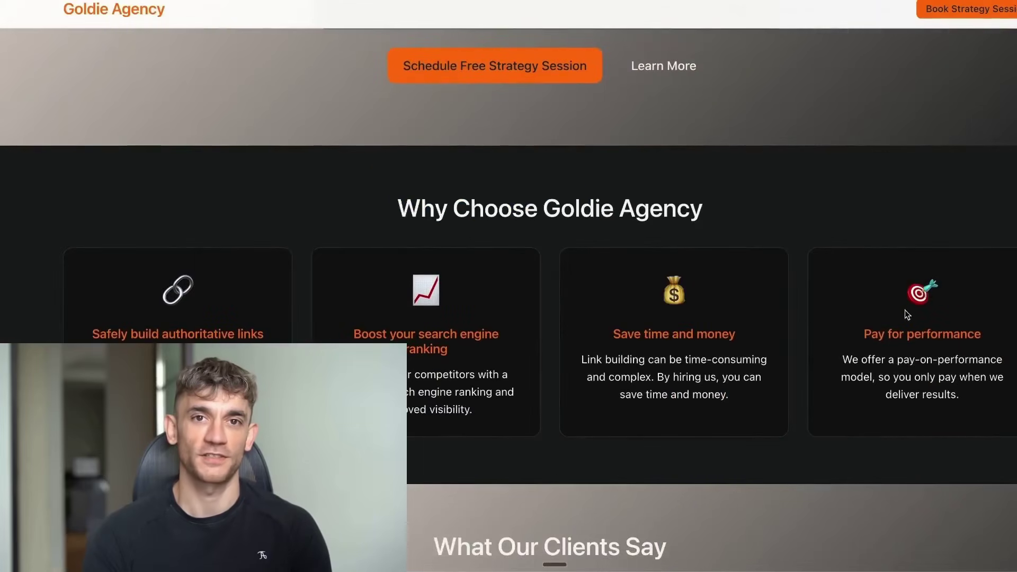
double_click(968, 299)
left_click_drag(264, 334, 128, 334)
- Examine the client quotes and their attributions in the "What Our Clients Say" section
scroll(360, 285, "down", 8)
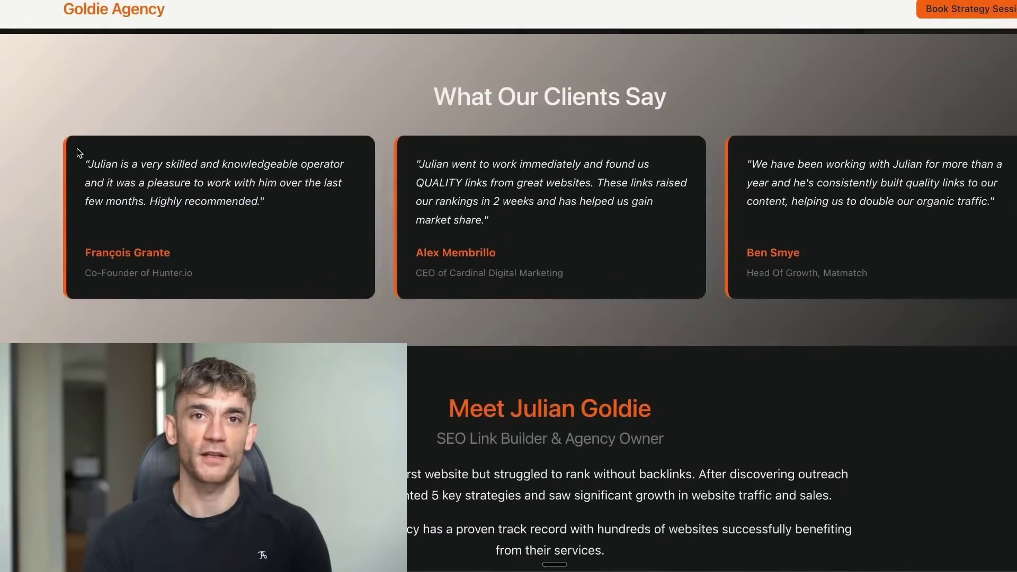
left_click_drag(78, 150, 276, 197)
left_click(30, 290)
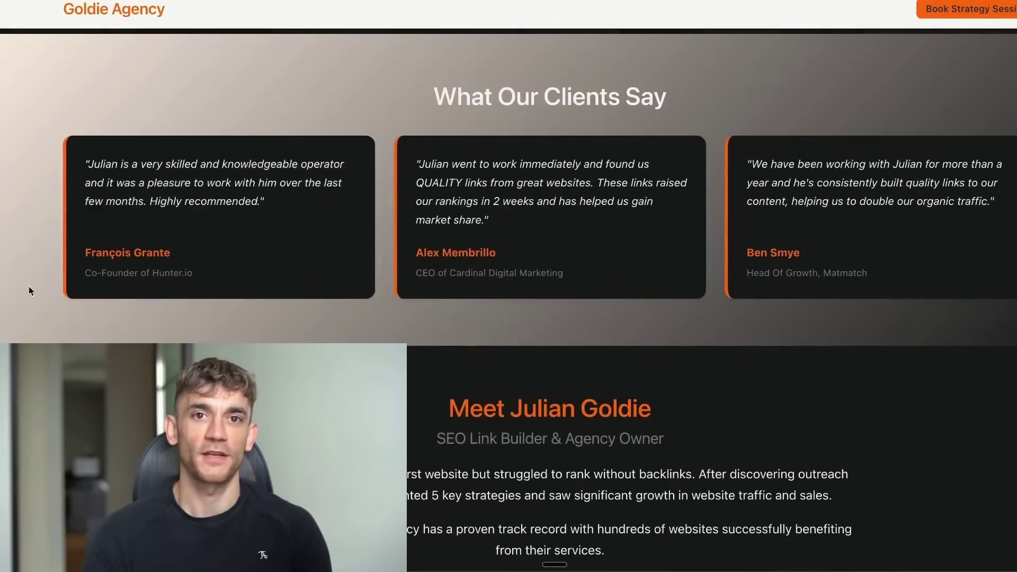
left_click_drag(52, 247, 201, 277)
left_click(346, 226)
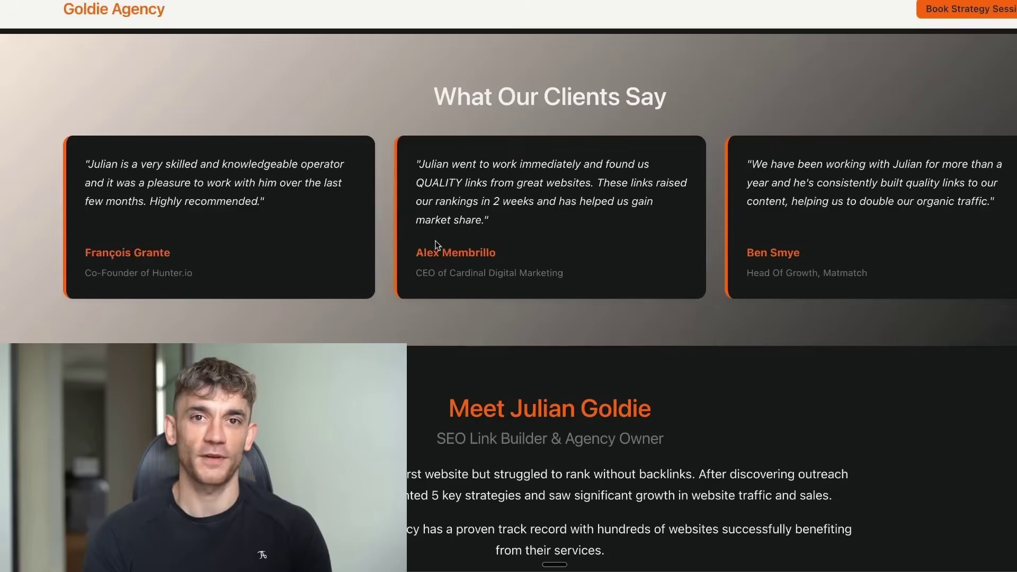
left_click_drag(402, 224, 569, 287)
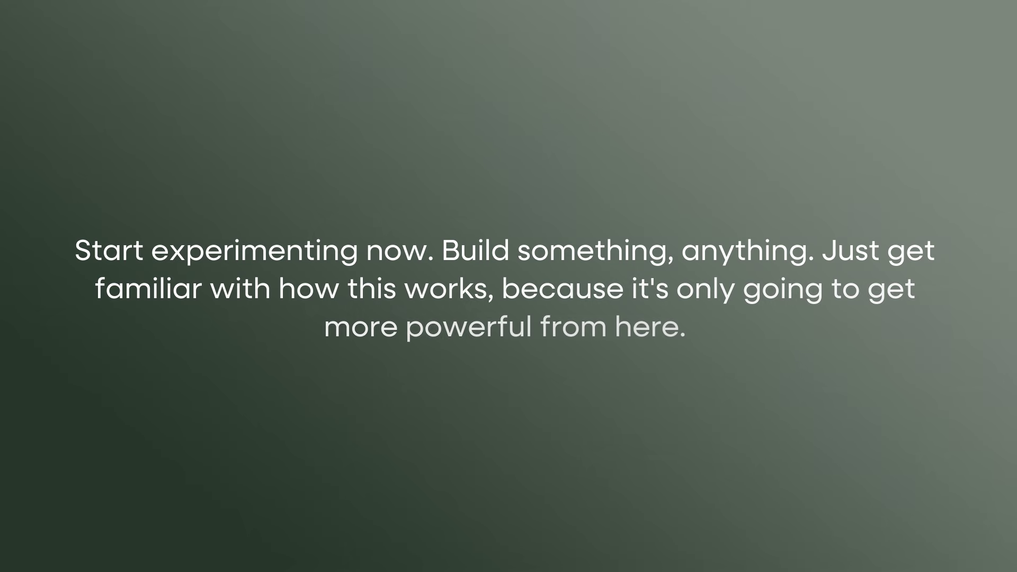